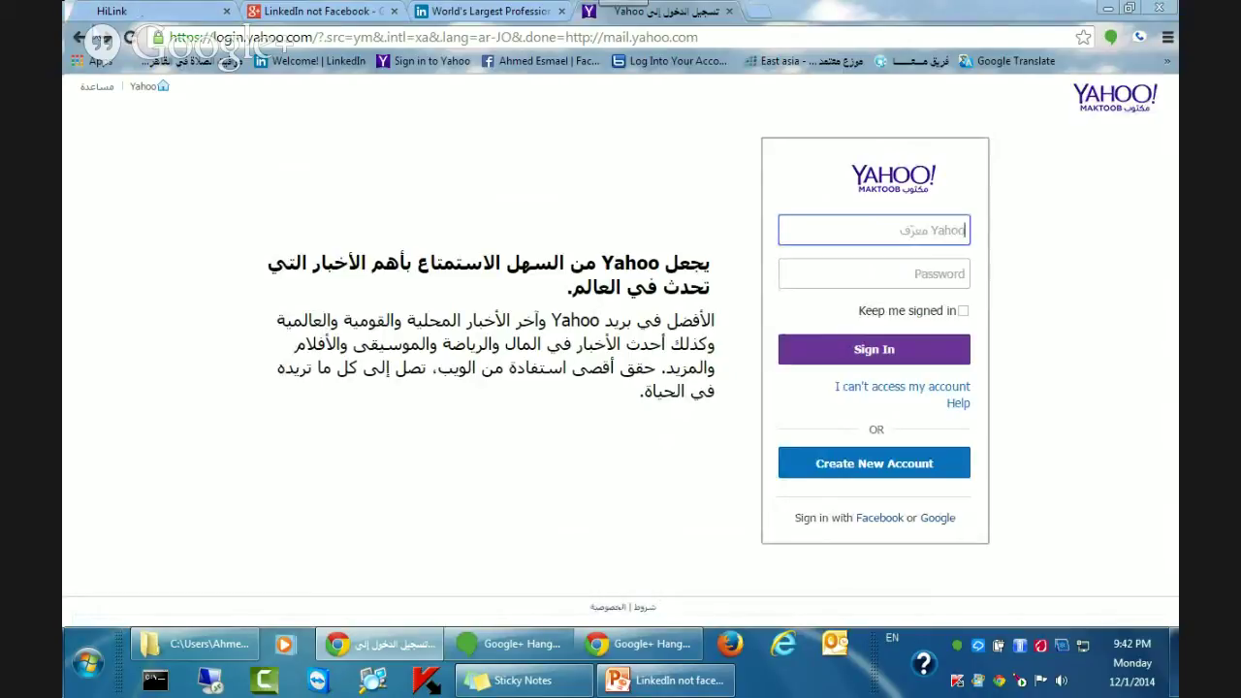
Return to the home page, switch to the Maktoob (eng) edition, and go to the Mail sign-in page.
{"action": "left_click", "coordinate": [77, 36]}
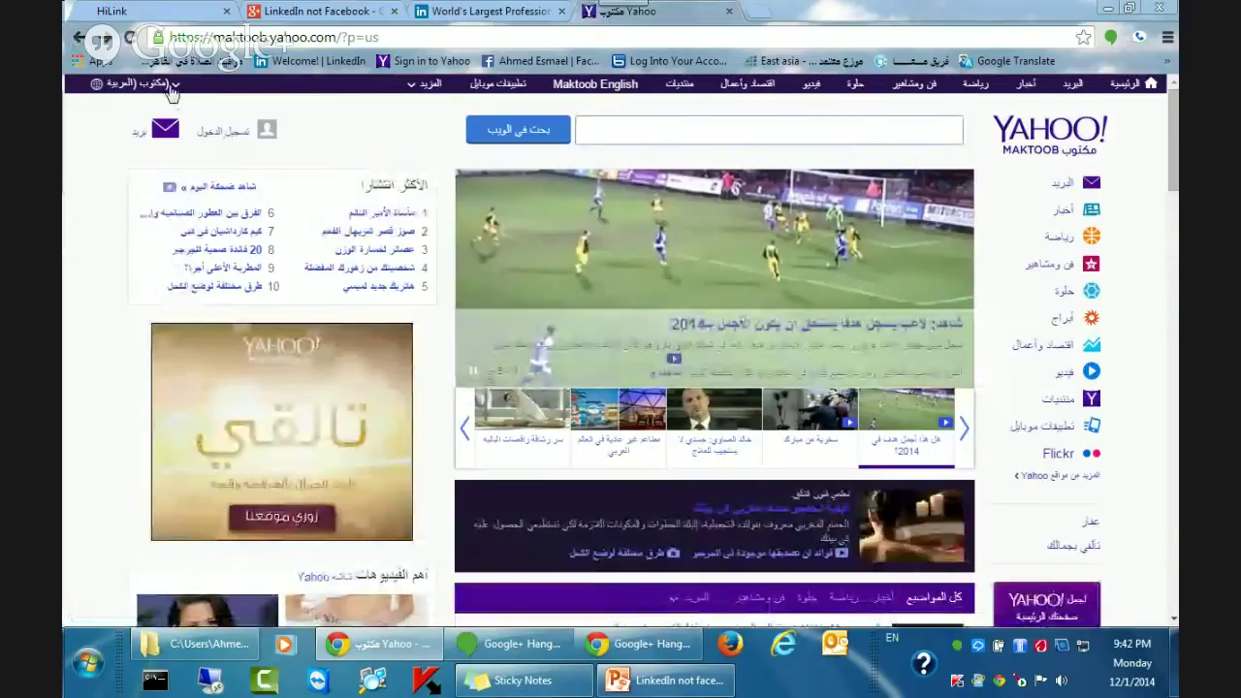
{"action": "left_click", "coordinate": [172, 85]}
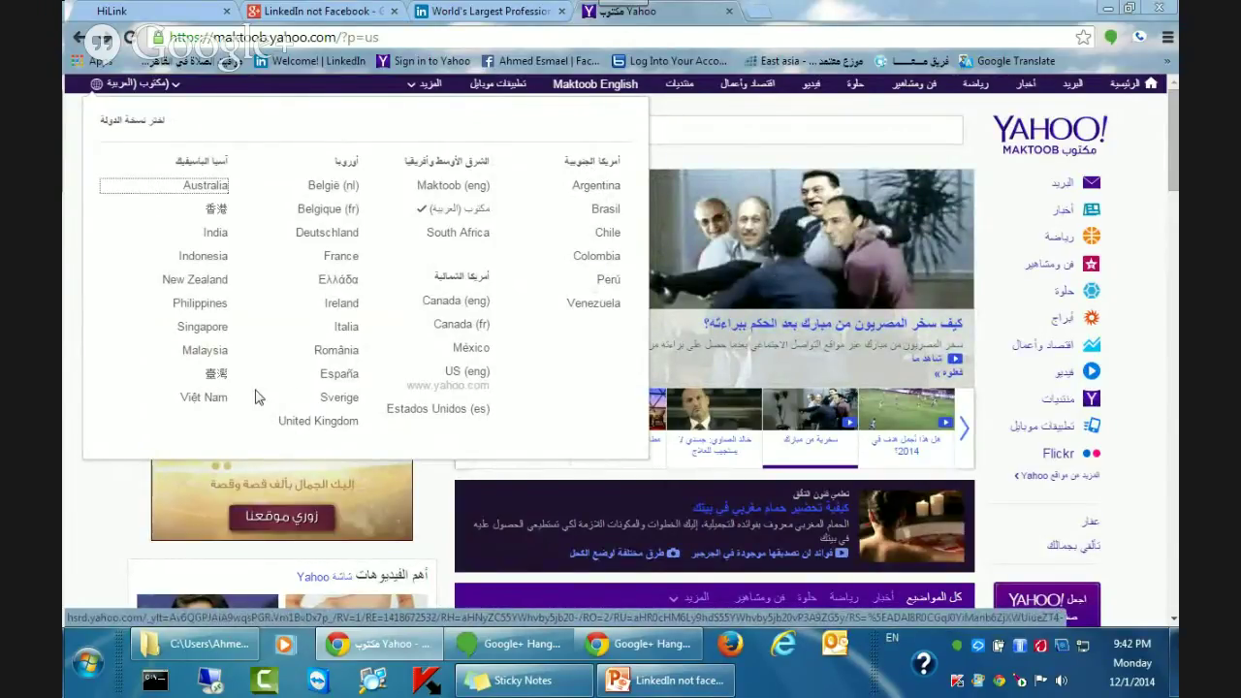
{"action": "left_click", "coordinate": [447, 194]}
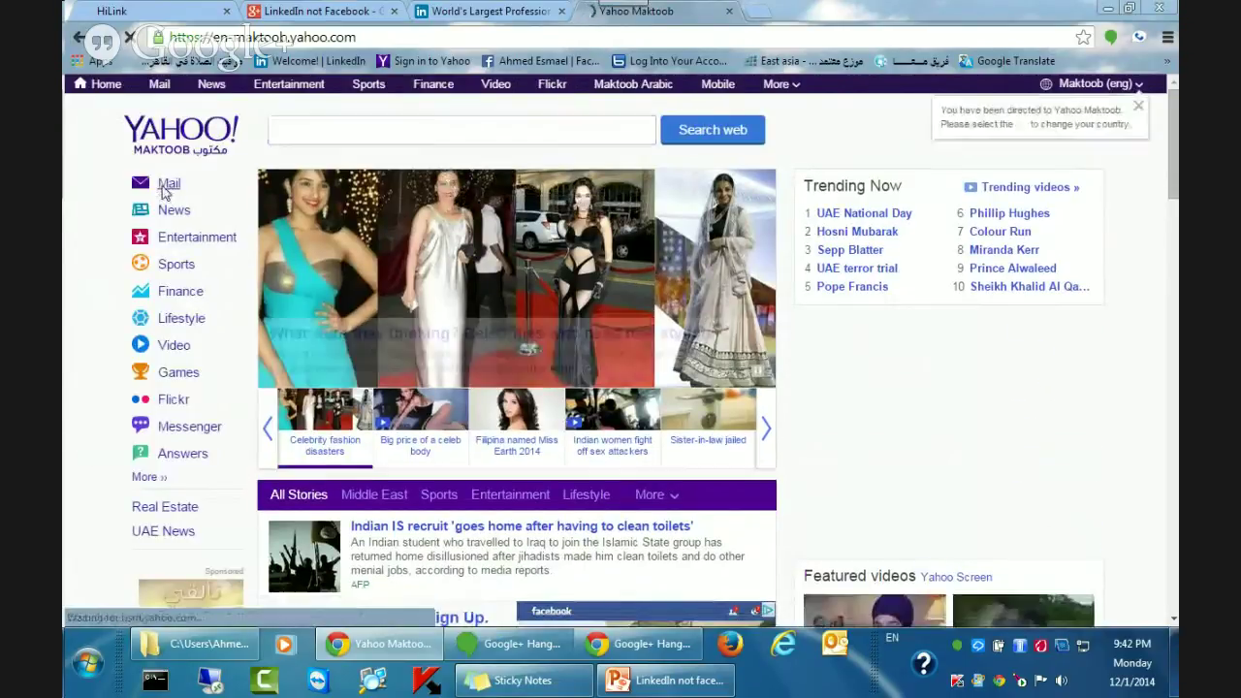
{"action": "left_click", "coordinate": [162, 187]}
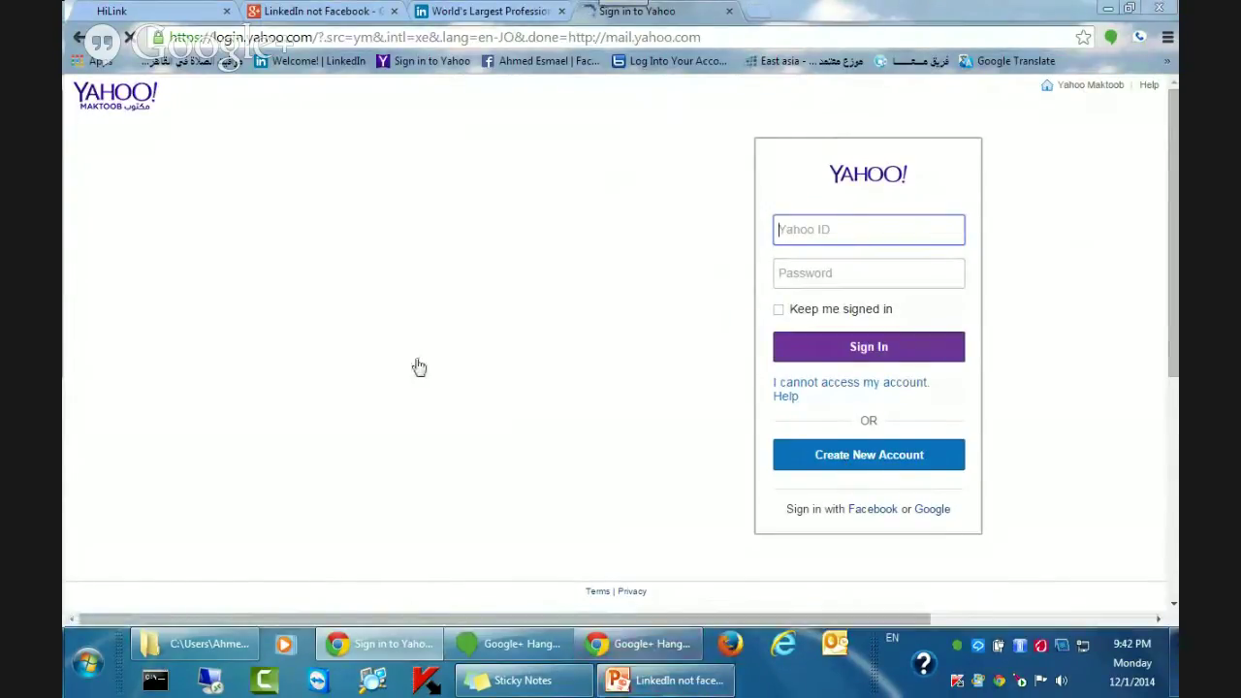
Bring the Hangouts window forward, then minimize it out of the way.
{"action": "left_click", "coordinate": [514, 646]}
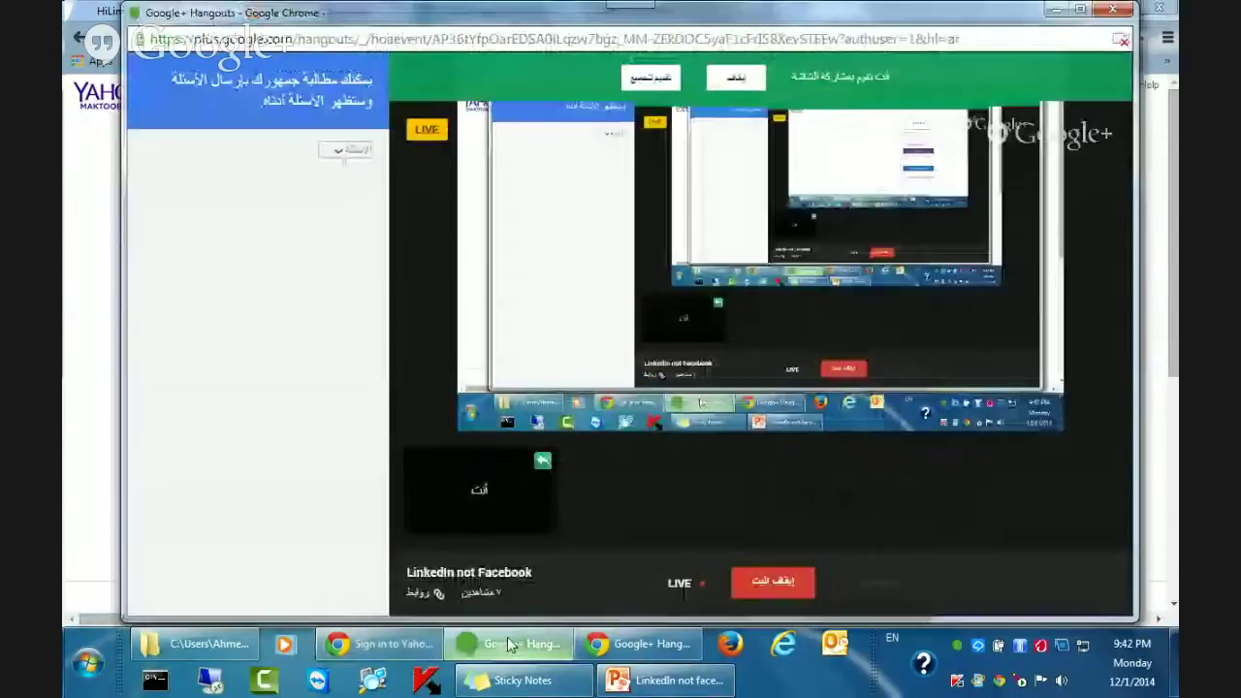
{"action": "left_click", "coordinate": [1052, 11]}
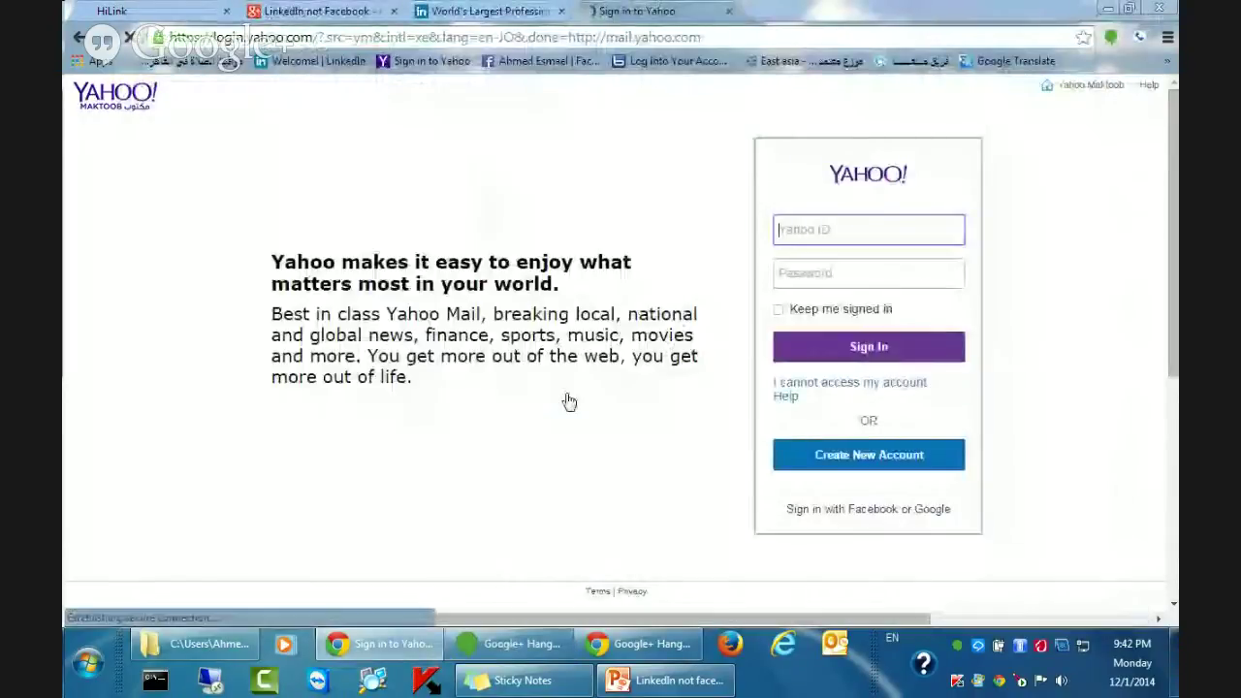
{"action": "left_click", "coordinate": [517, 648]}
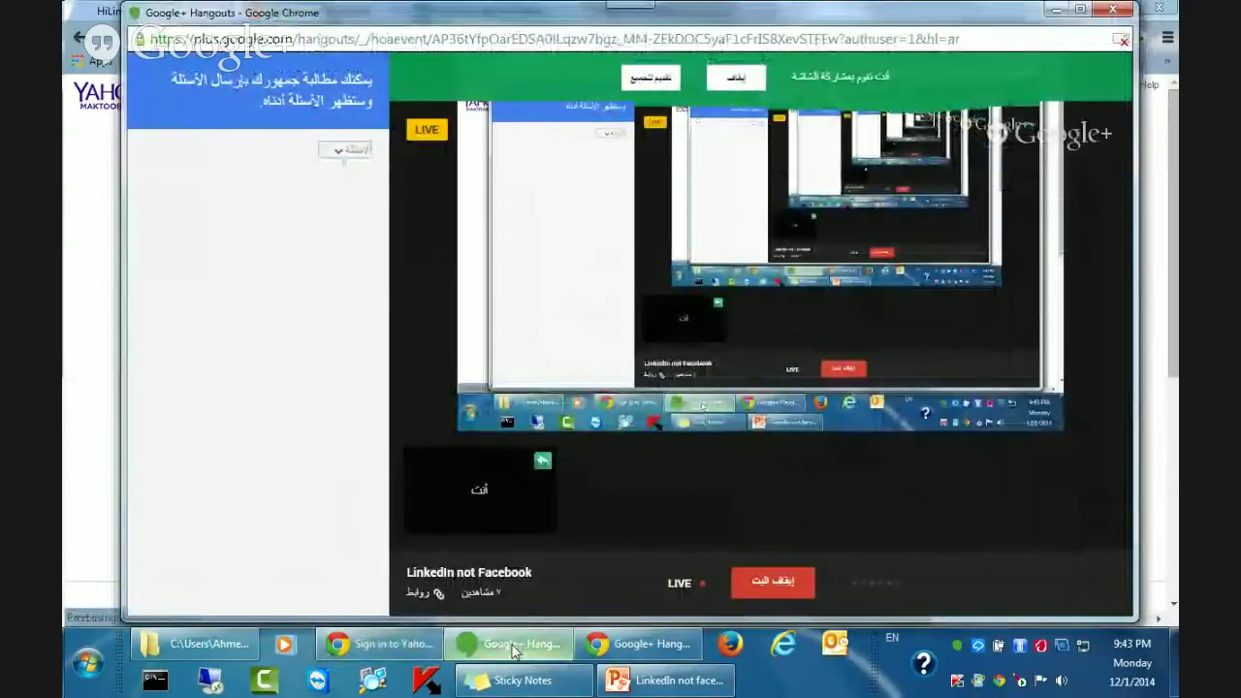
{"action": "left_click", "coordinate": [514, 646]}
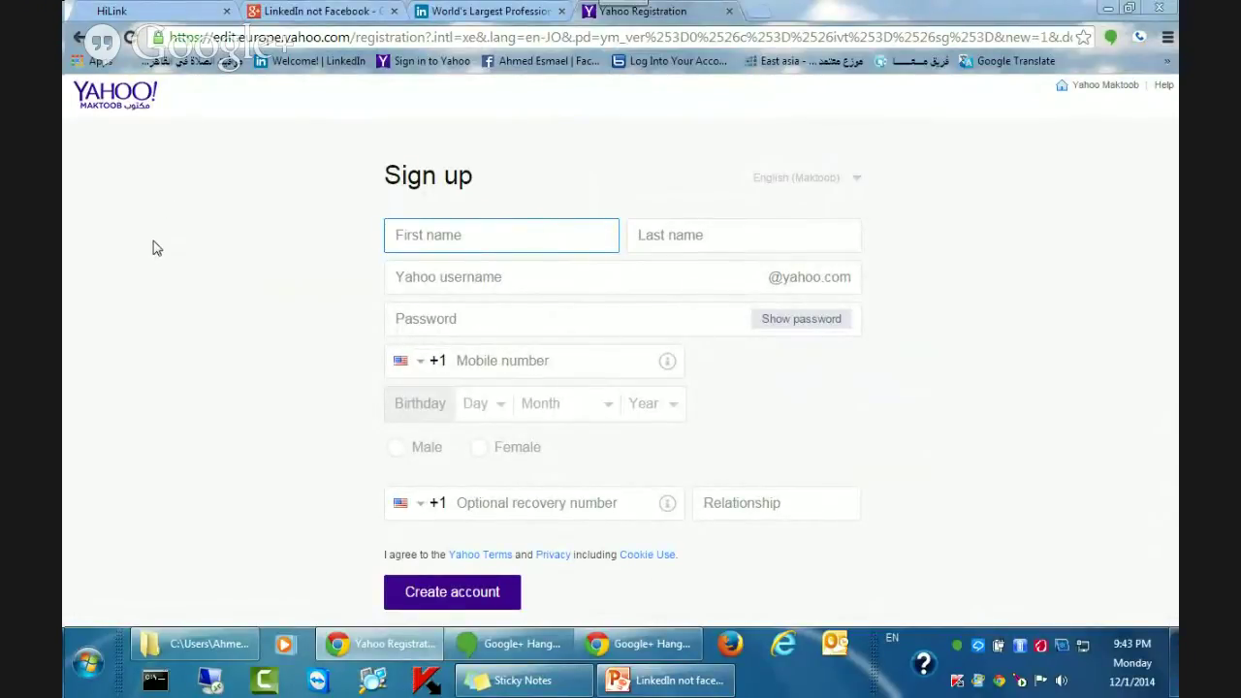
Enter the first name and last name, correcting a misspelled last name.
{"action": "left_click", "coordinate": [655, 237]}
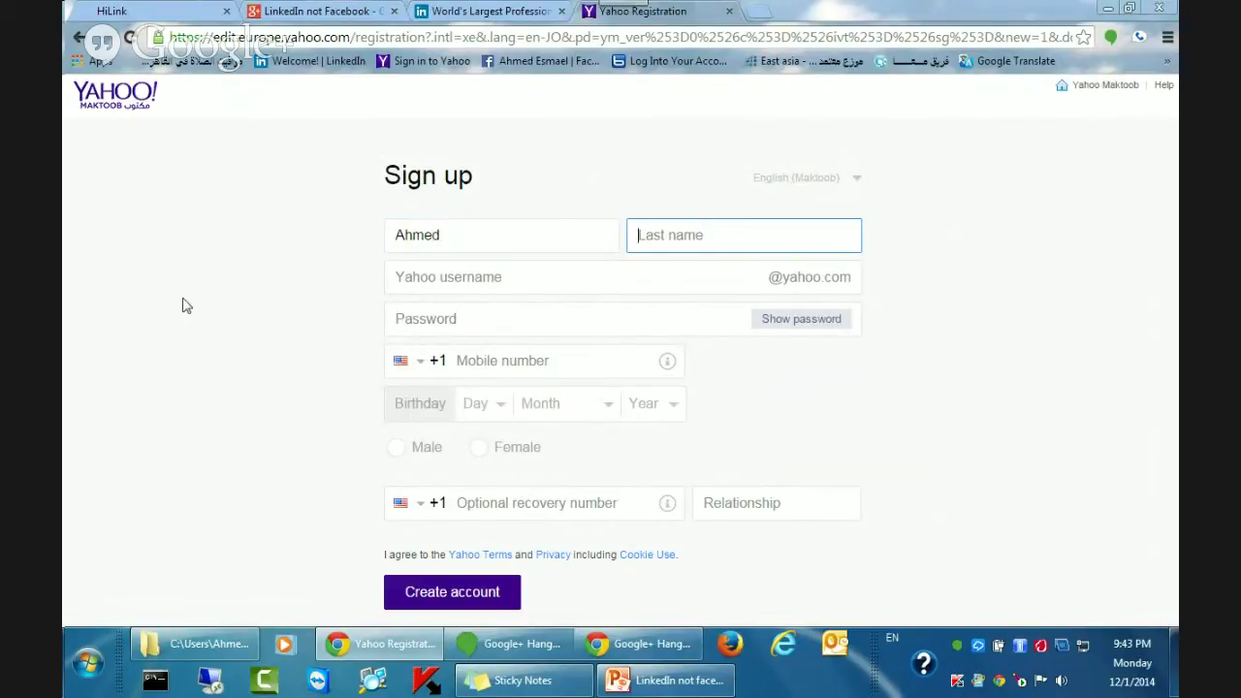
{"action": "type", "text": "E"}
{"action": "type", "text": "sm"}
{"action": "key", "text": "BackSpace"}
{"action": "key", "text": "BackSpace"}
{"action": "key", "text": "BackSpace"}
Fill the username field with the first saved username suggestion.
{"action": "left_click", "coordinate": [484, 277]}
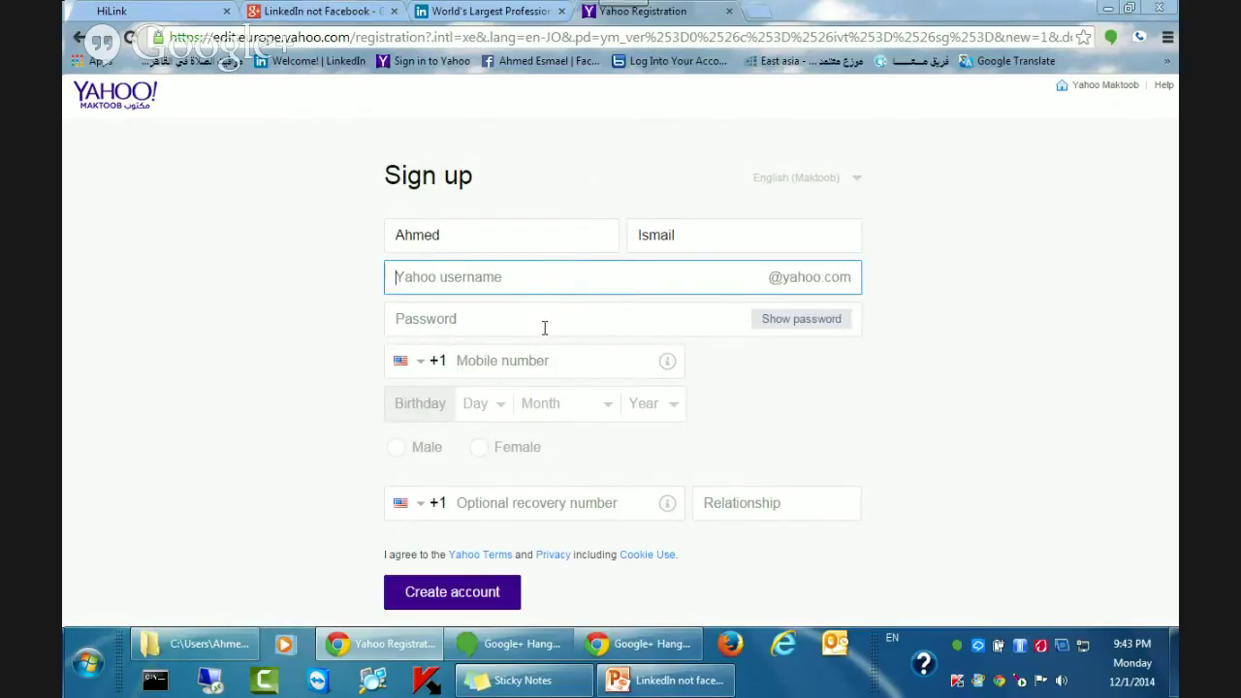
{"action": "type", "text": "a"}
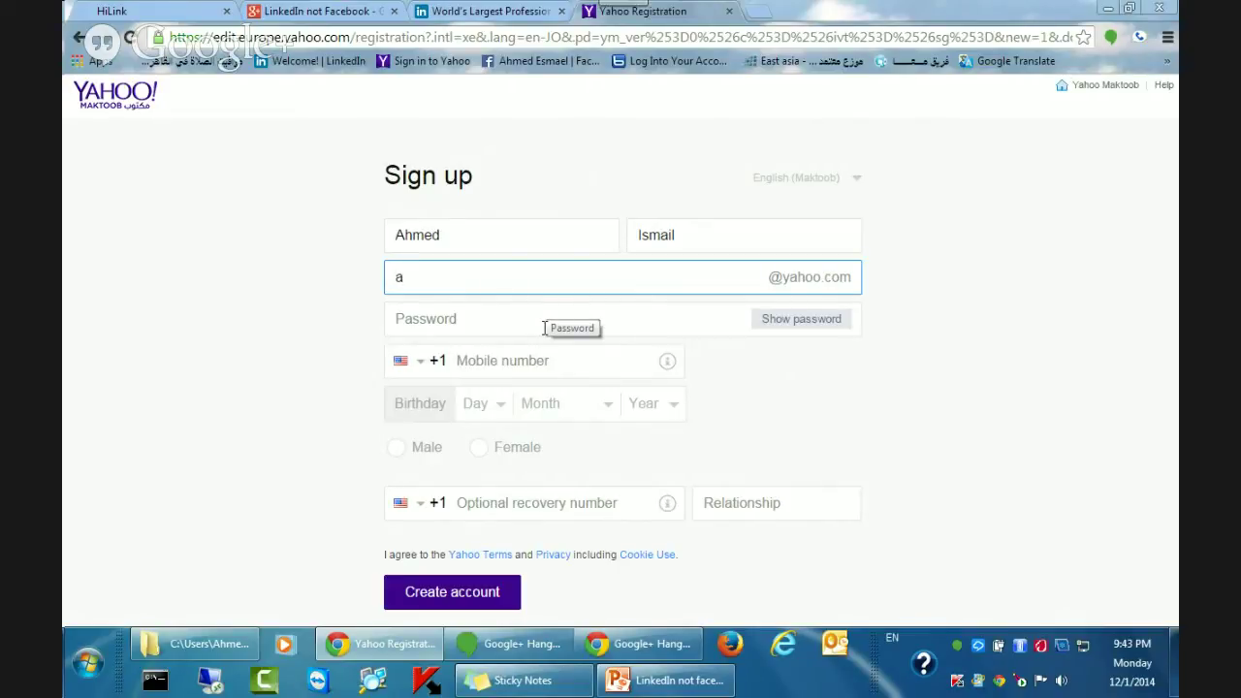
{"action": "key", "text": "BackSpace"}
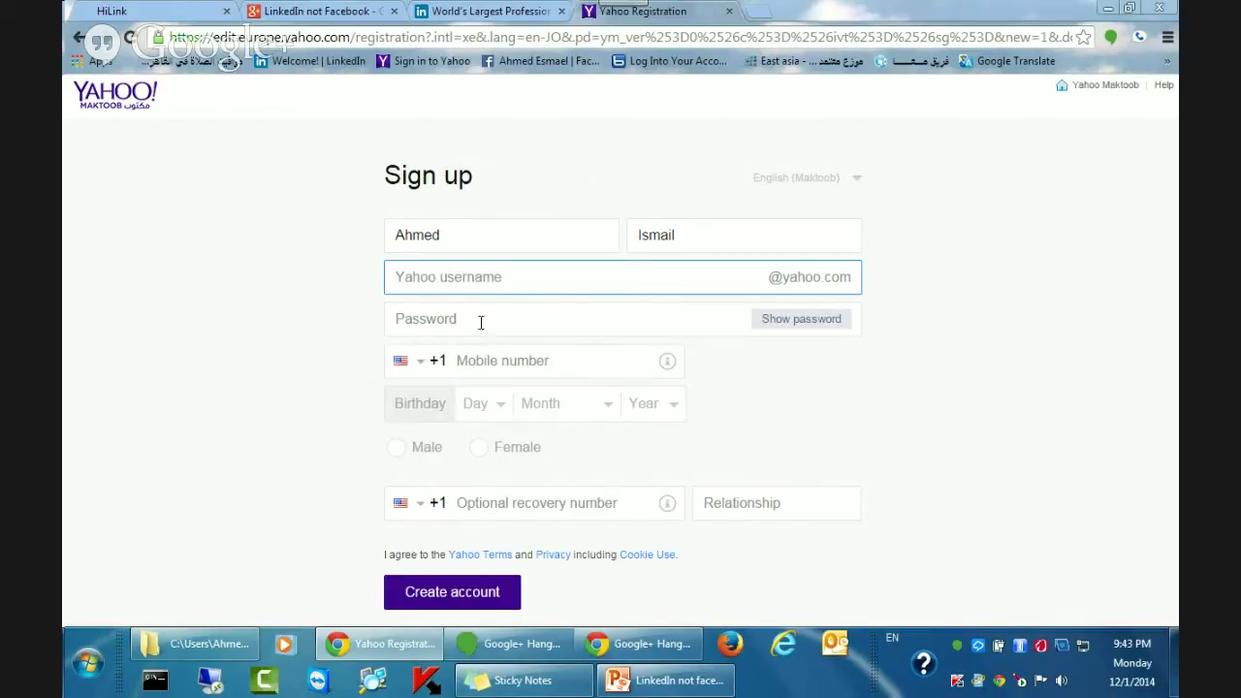
{"action": "left_click", "coordinate": [545, 279]}
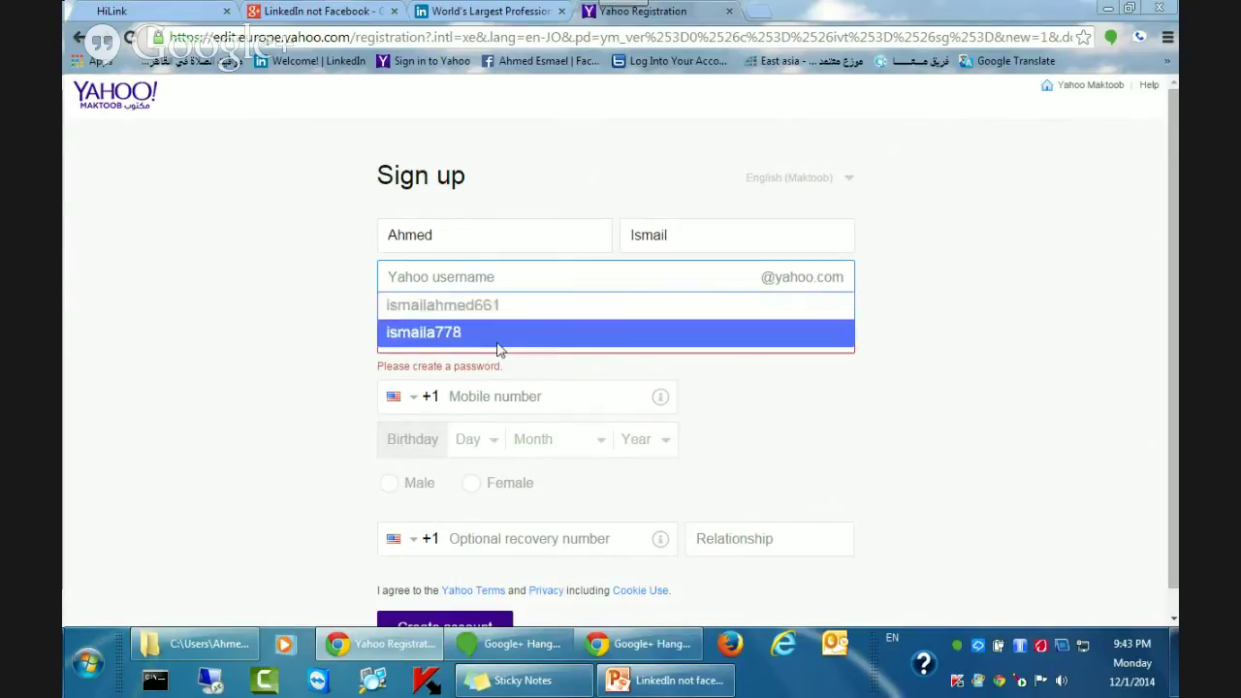
{"action": "key", "text": "Up"}
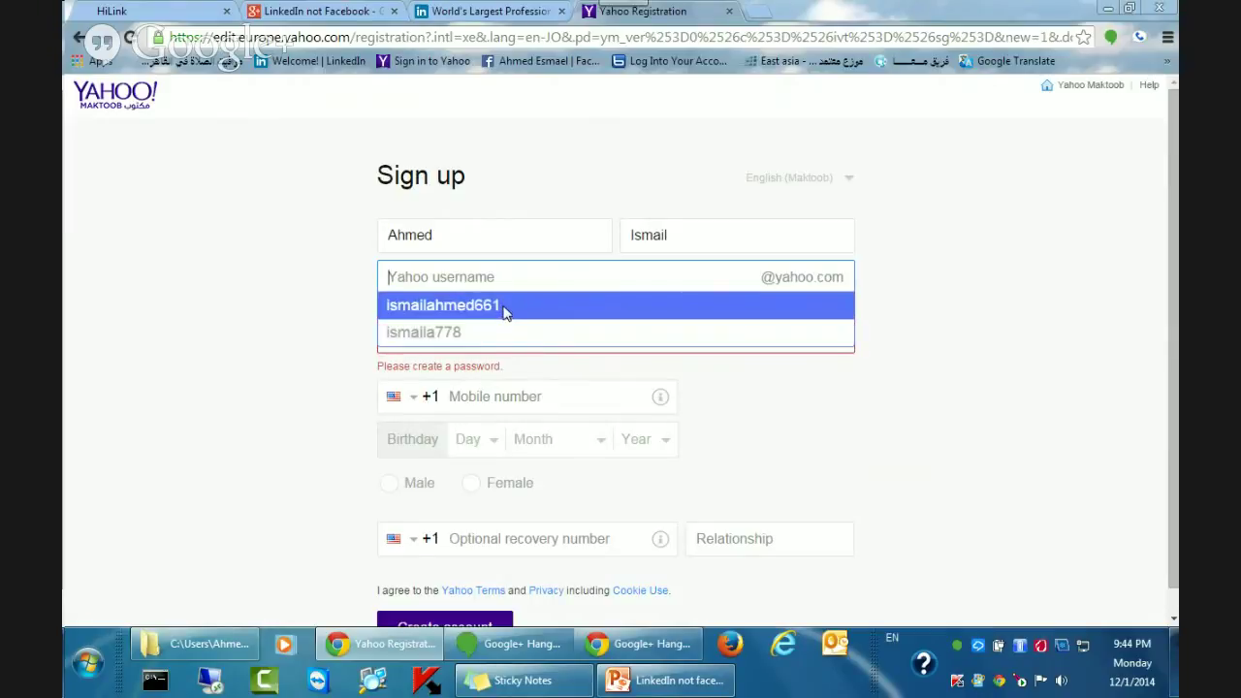
{"action": "left_click", "coordinate": [504, 307]}
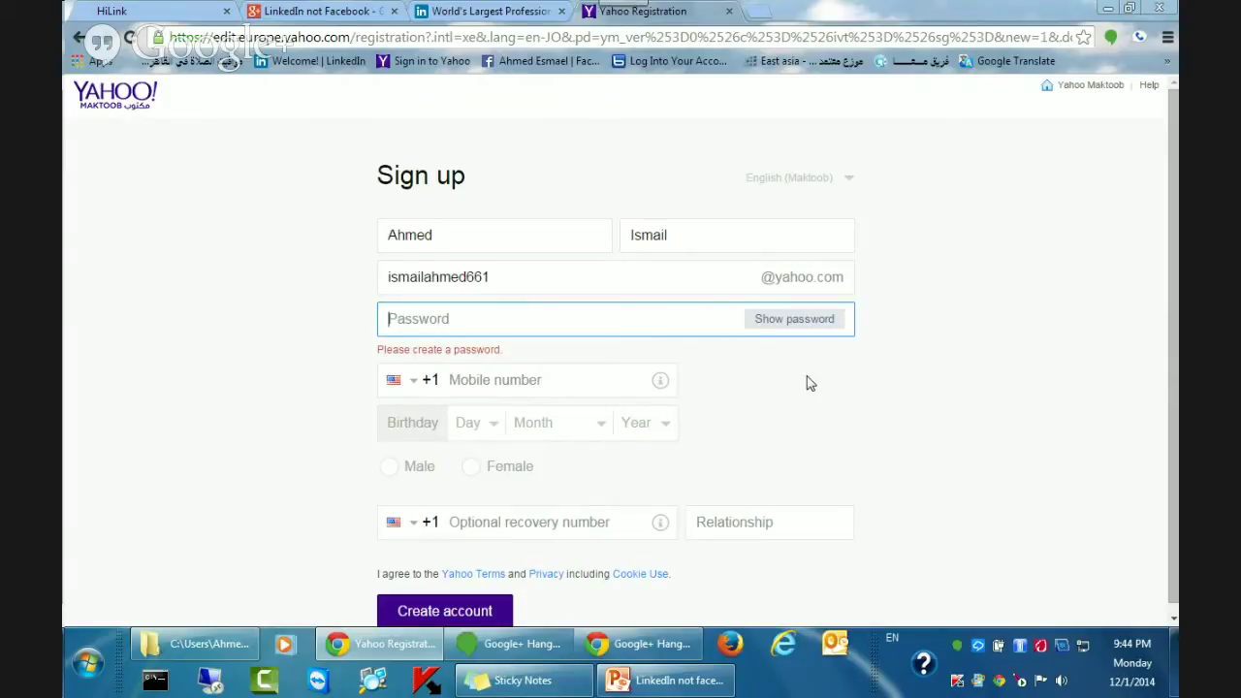
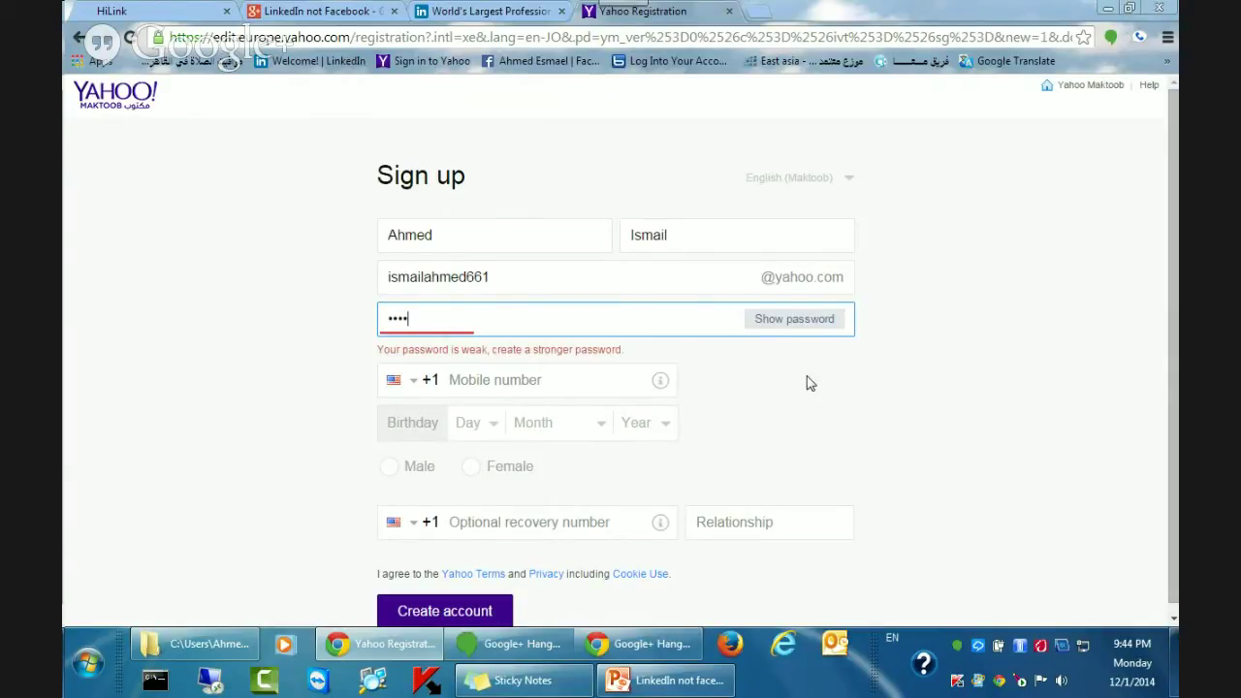
Enter a password, then replace it with a stronger one to clear the weak warning.
{"action": "key", "text": "ctrl+a"}
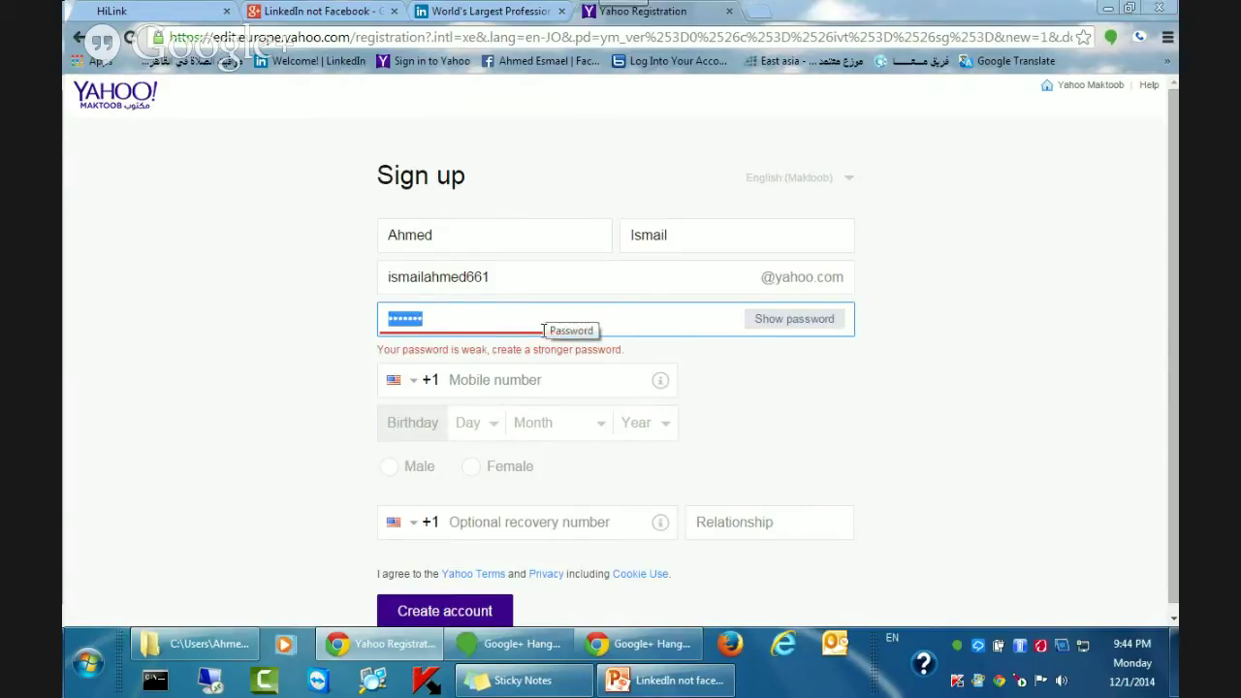
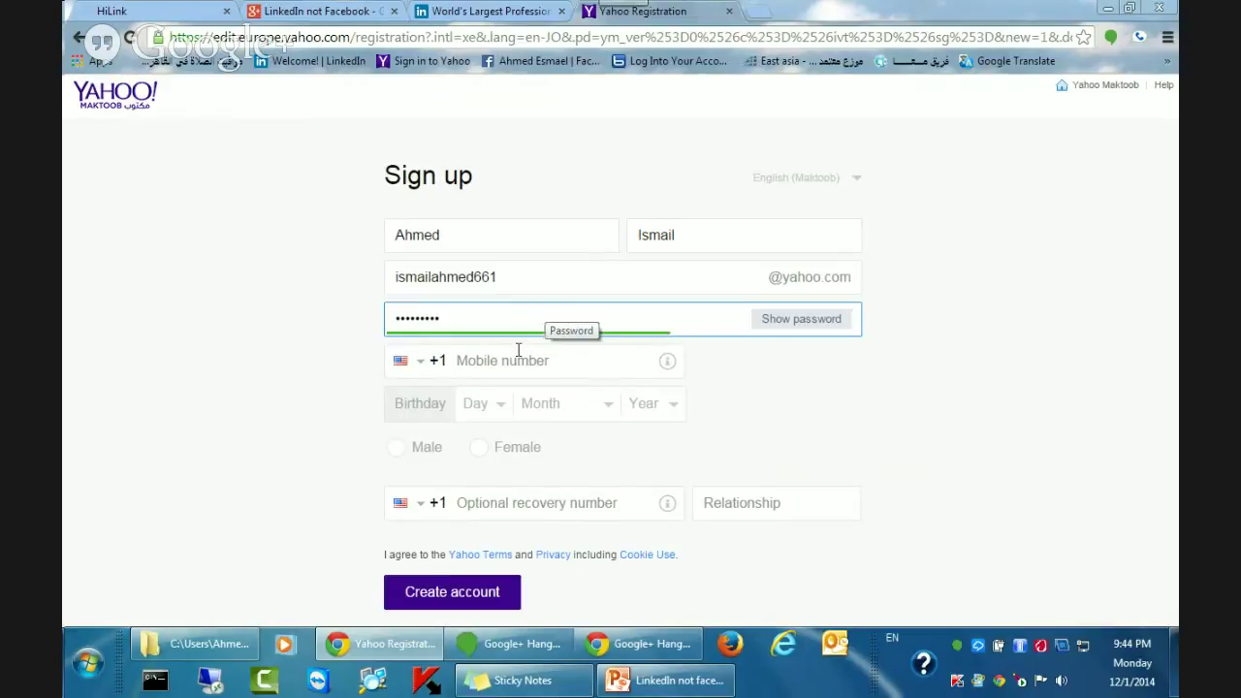
Set the mobile country code to Egypt (+20) and begin entering the mobile number.
{"action": "left_click", "coordinate": [500, 360]}
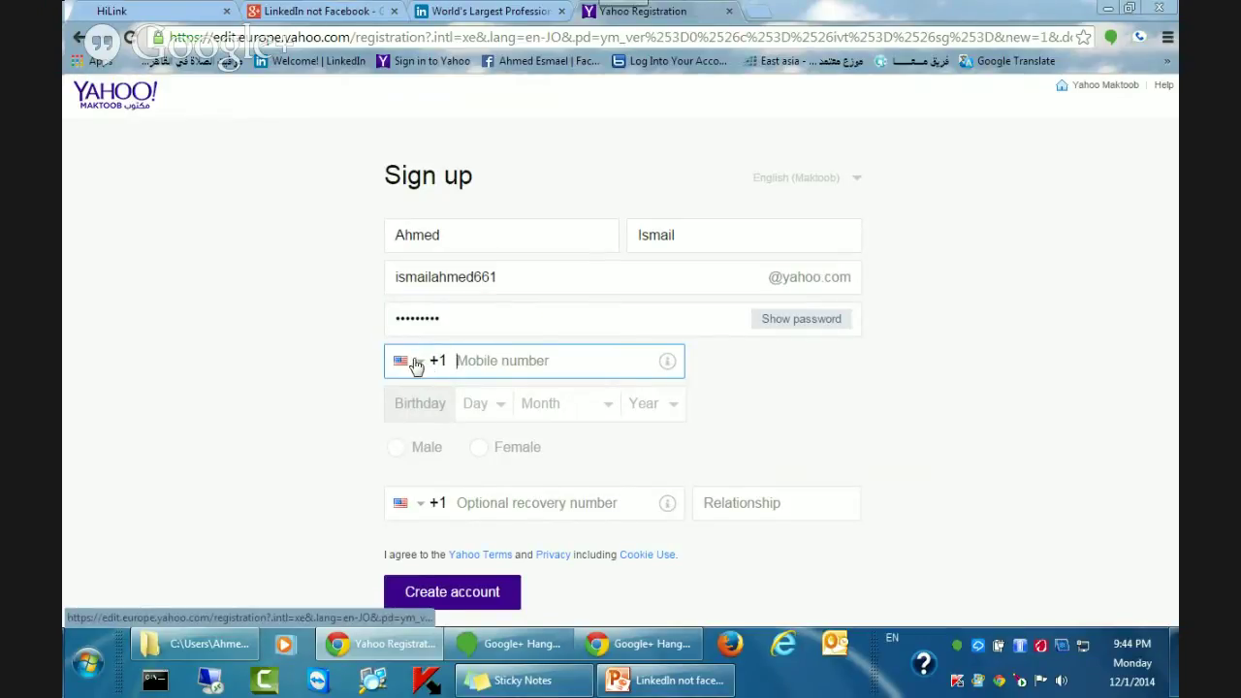
{"action": "left_click", "coordinate": [416, 364]}
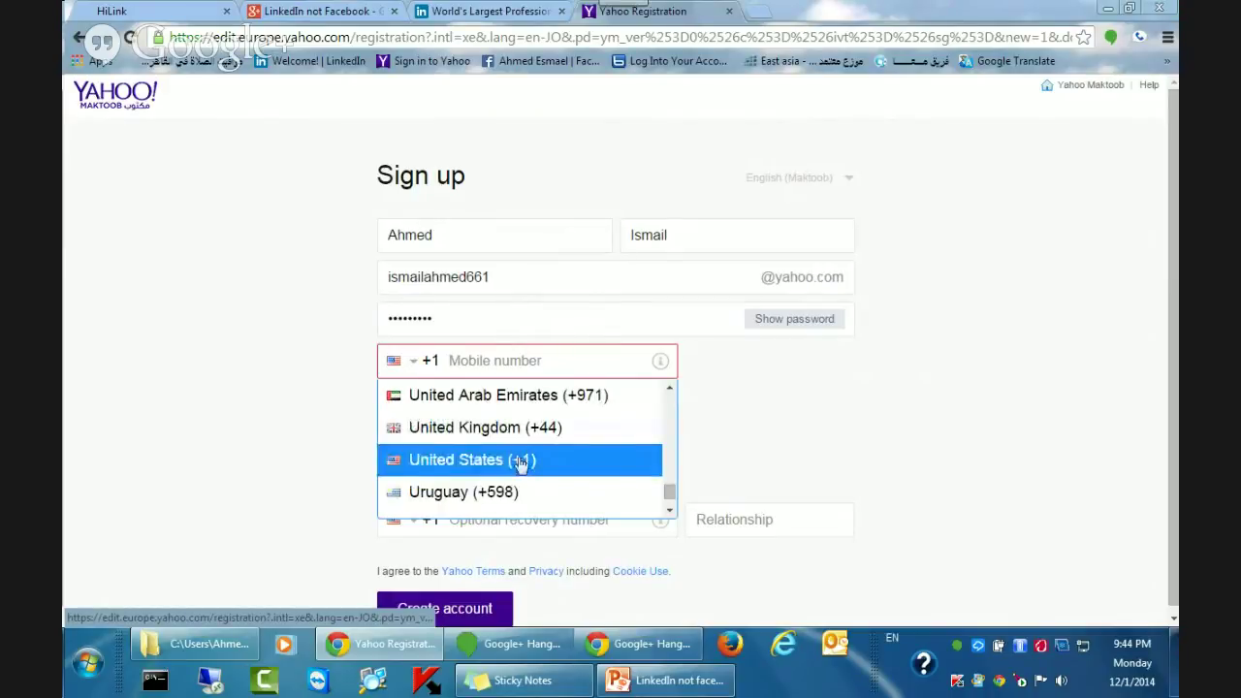
{"action": "left_click", "coordinate": [410, 361]}
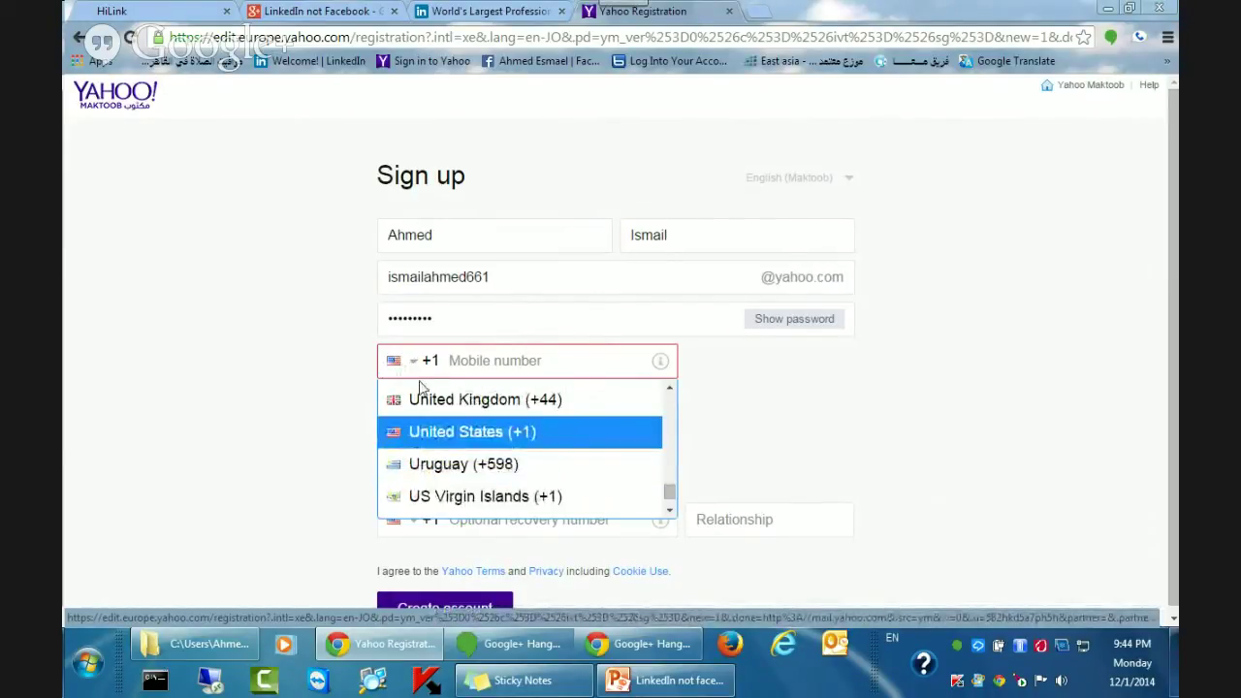
{"action": "type", "text": "eg"}
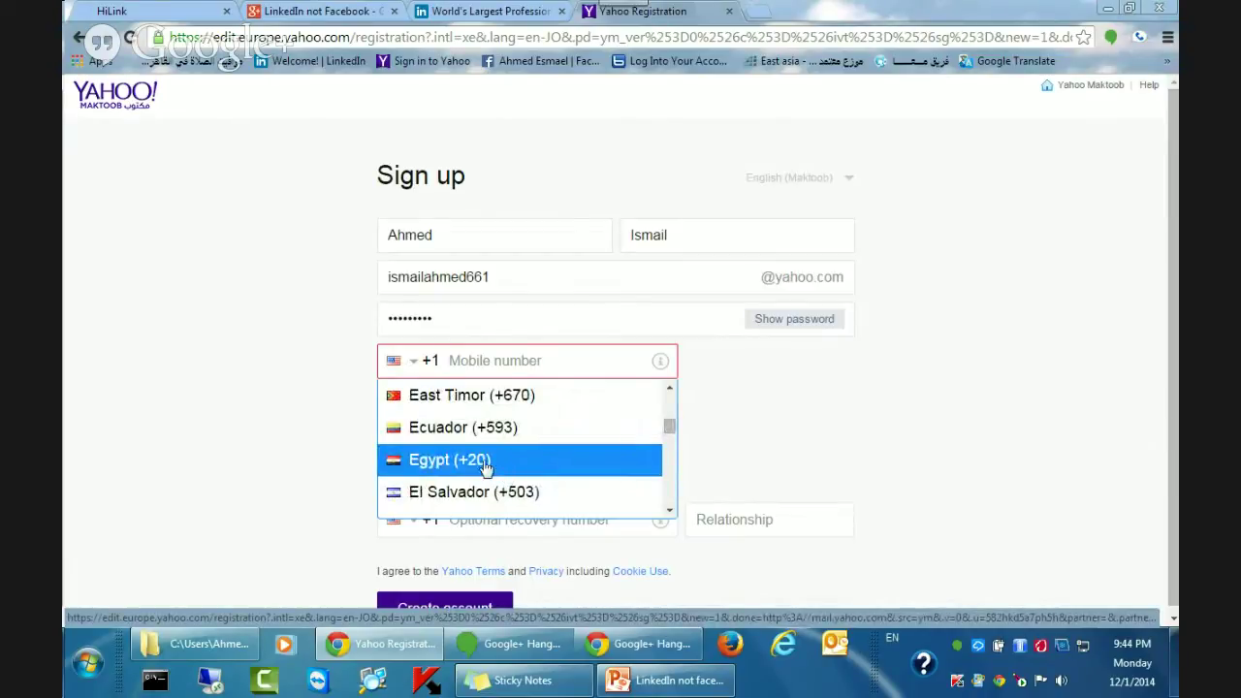
{"action": "left_click", "coordinate": [485, 462]}
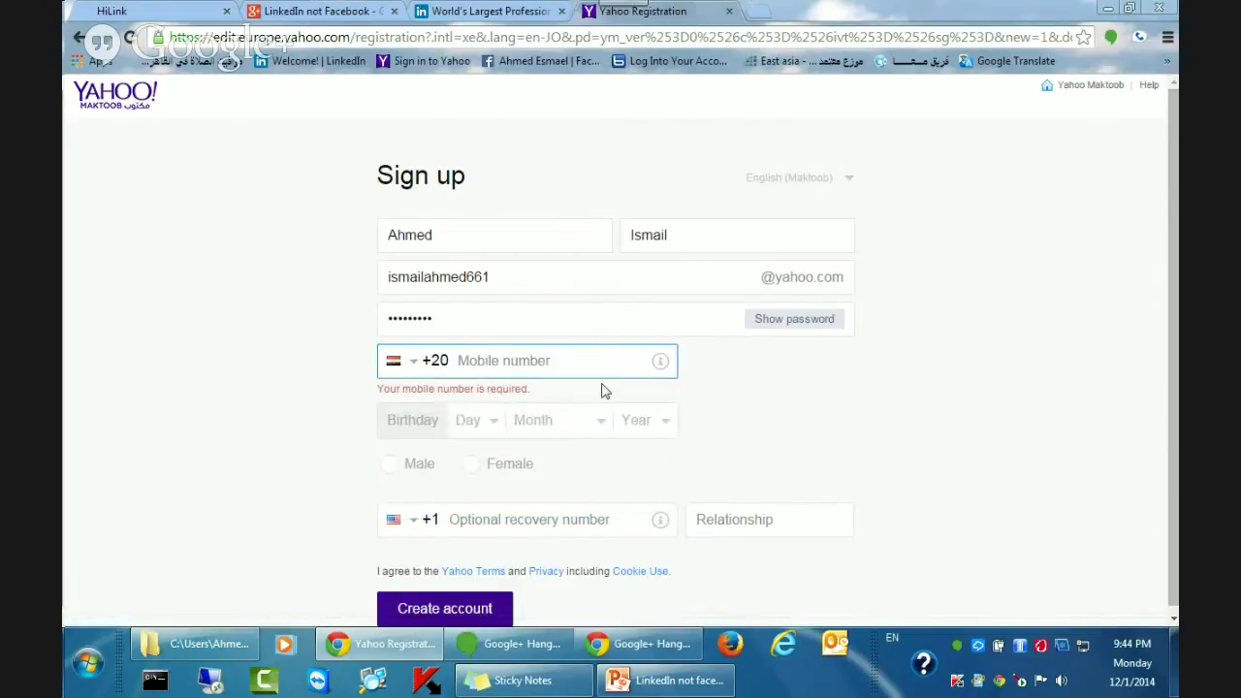
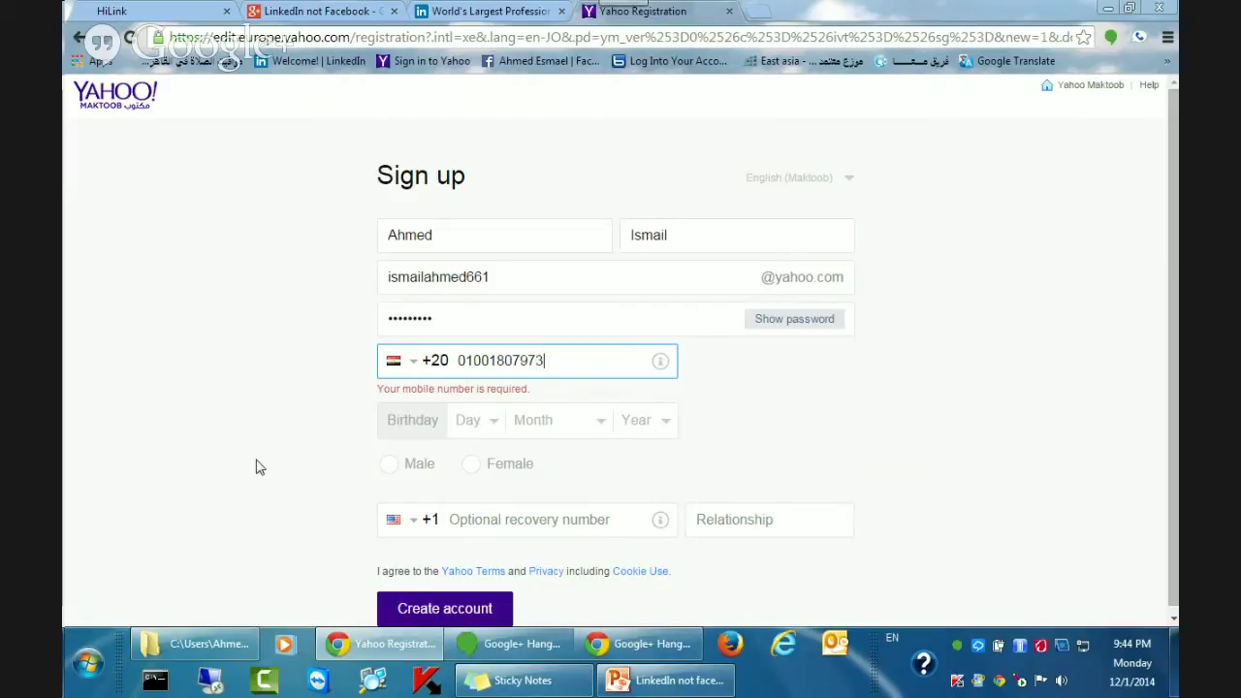
Finish the mobile number, set the birthday to 10 April 1996, and choose Male.
{"action": "left_click", "coordinate": [389, 478]}
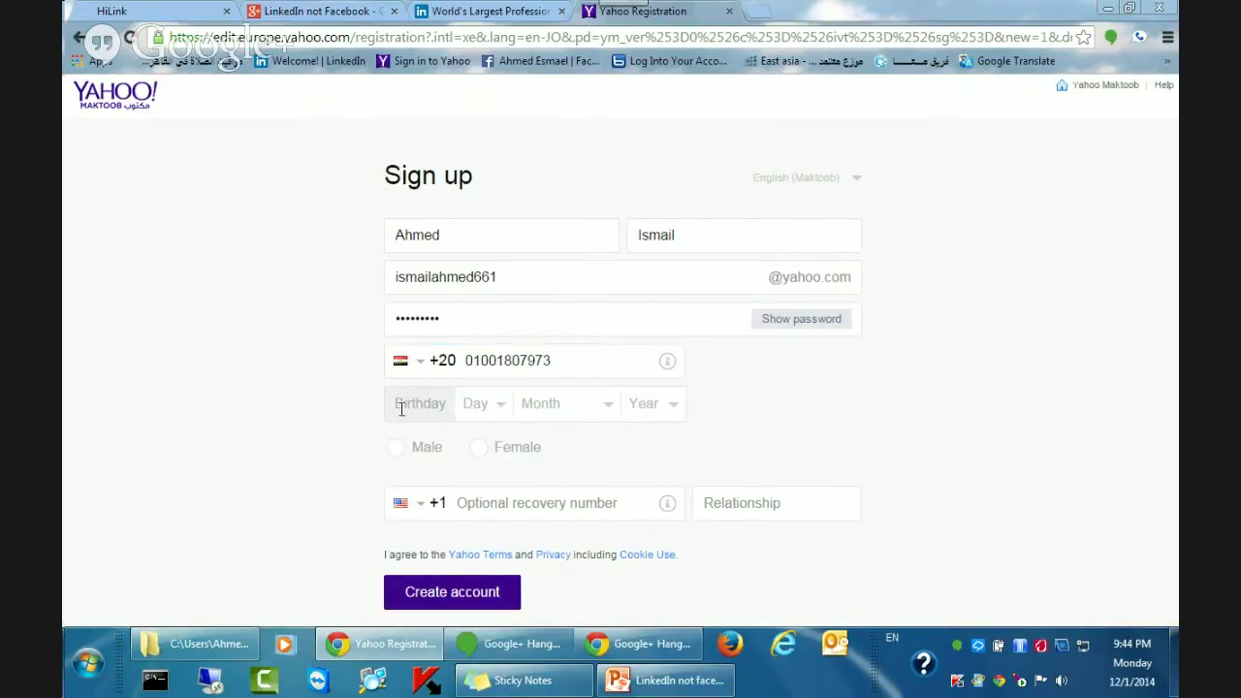
{"action": "left_click", "coordinate": [499, 408]}
{"action": "left_click", "coordinate": [488, 226]}
{"action": "left_click", "coordinate": [601, 405]}
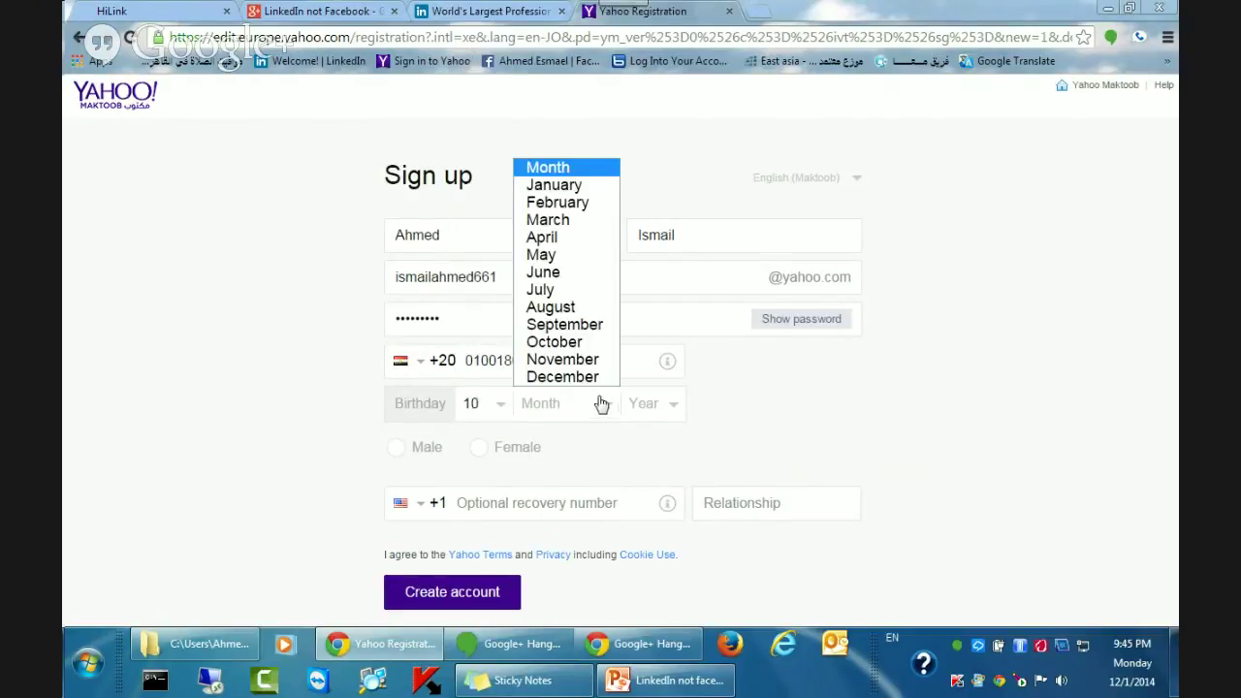
{"action": "left_click", "coordinate": [548, 243]}
{"action": "left_click", "coordinate": [675, 412]}
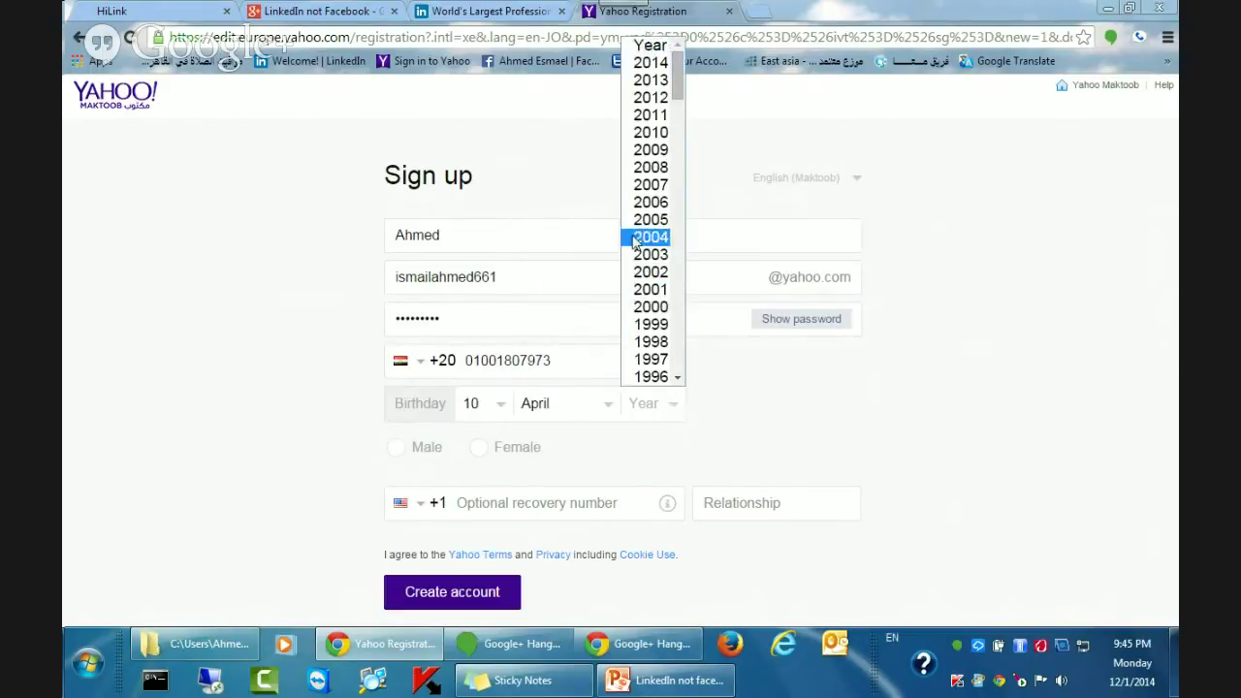
{"action": "left_click", "coordinate": [651, 377]}
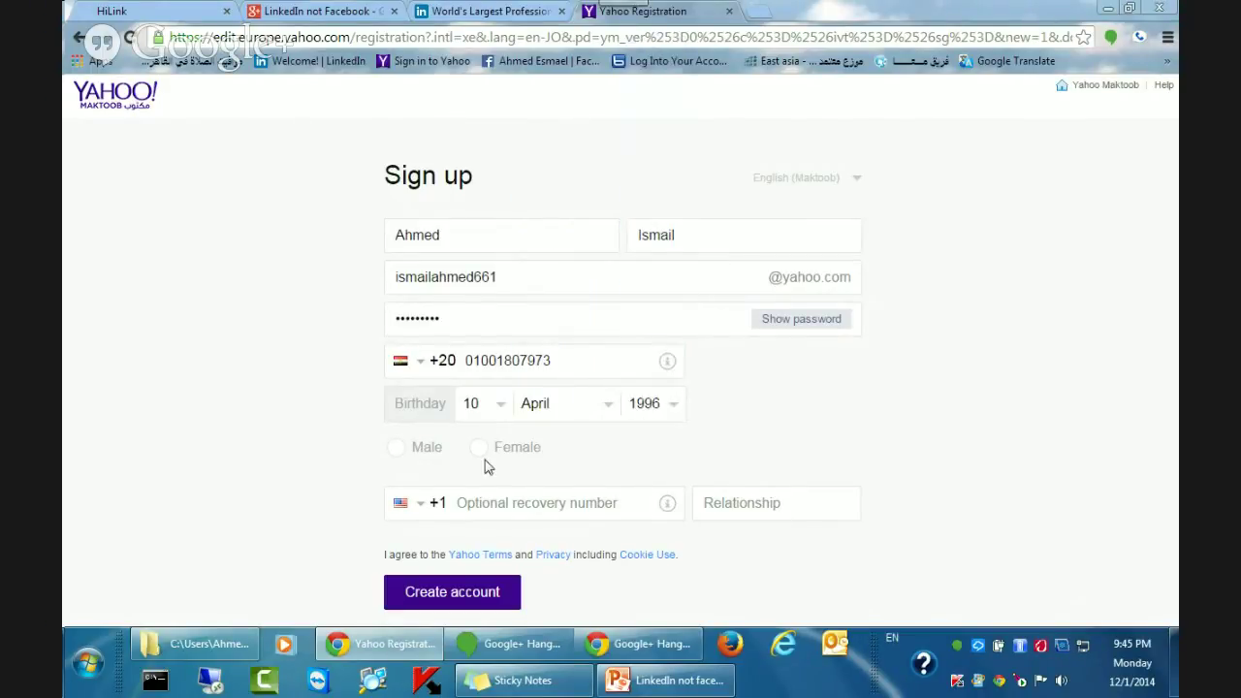
{"action": "left_click", "coordinate": [396, 448]}
Submit the sign-up form and highlight the resulting weak-password warning.
{"action": "left_click", "coordinate": [434, 592]}
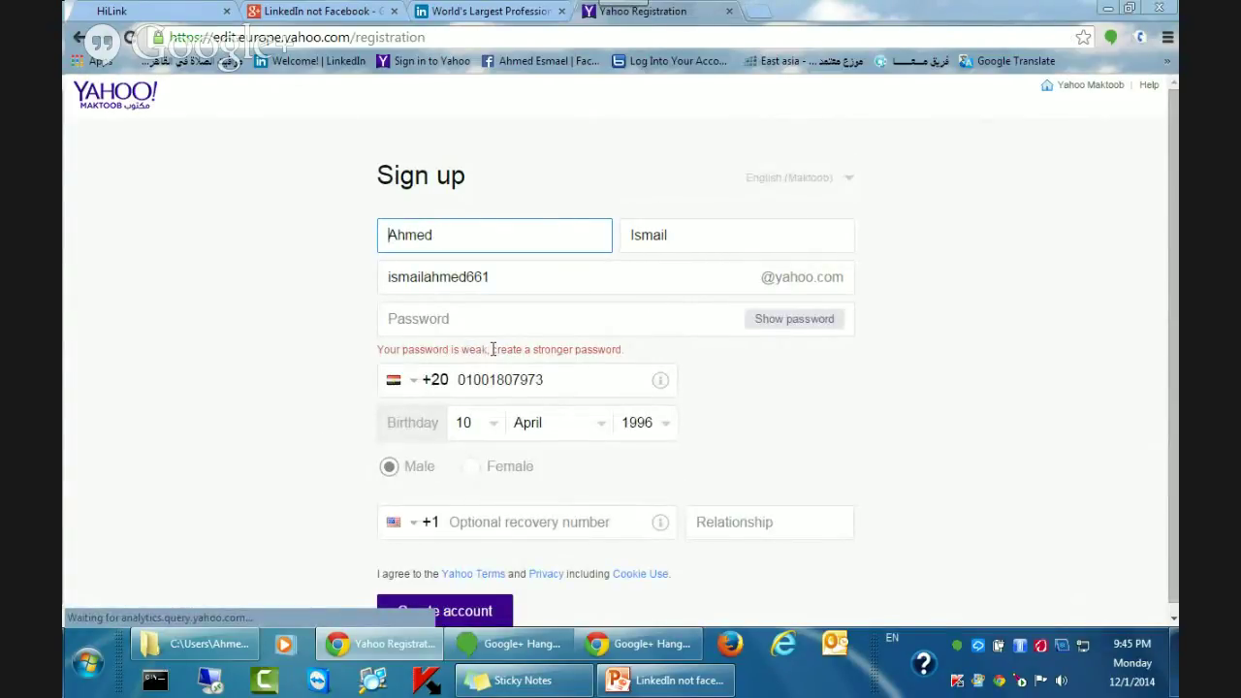
{"action": "left_click_drag", "start_coordinate": [621, 349], "coordinate": [523, 352]}
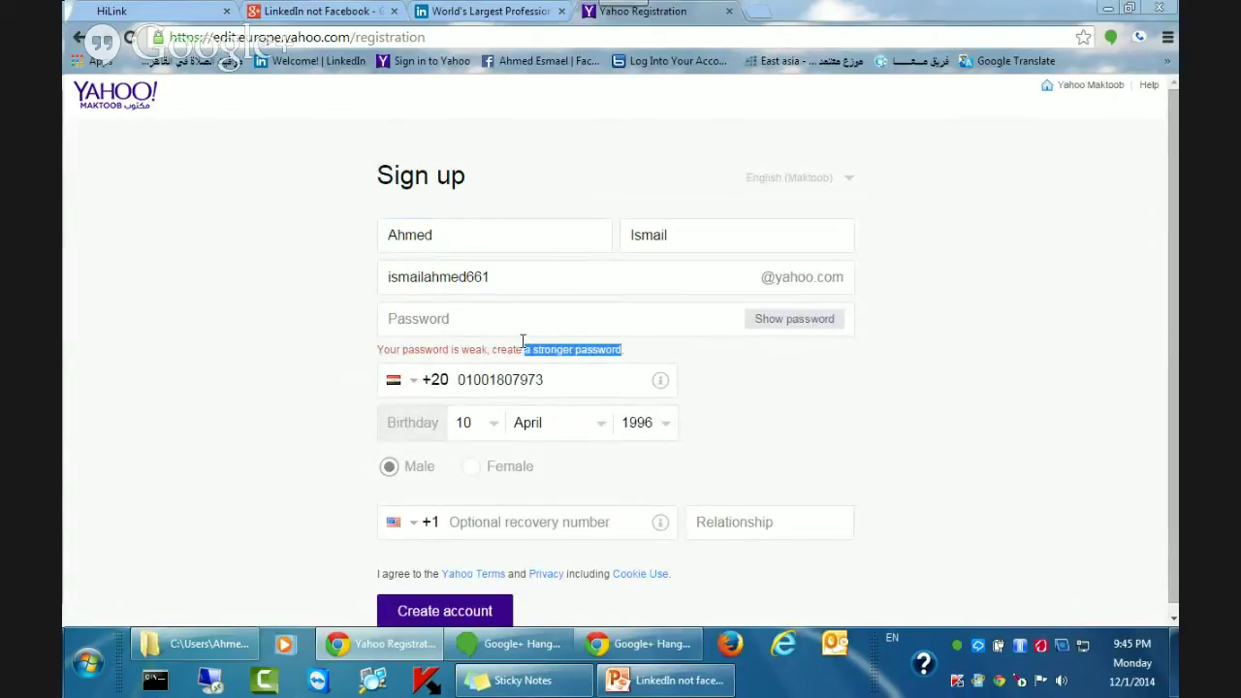
{"action": "left_click", "coordinate": [633, 357]}
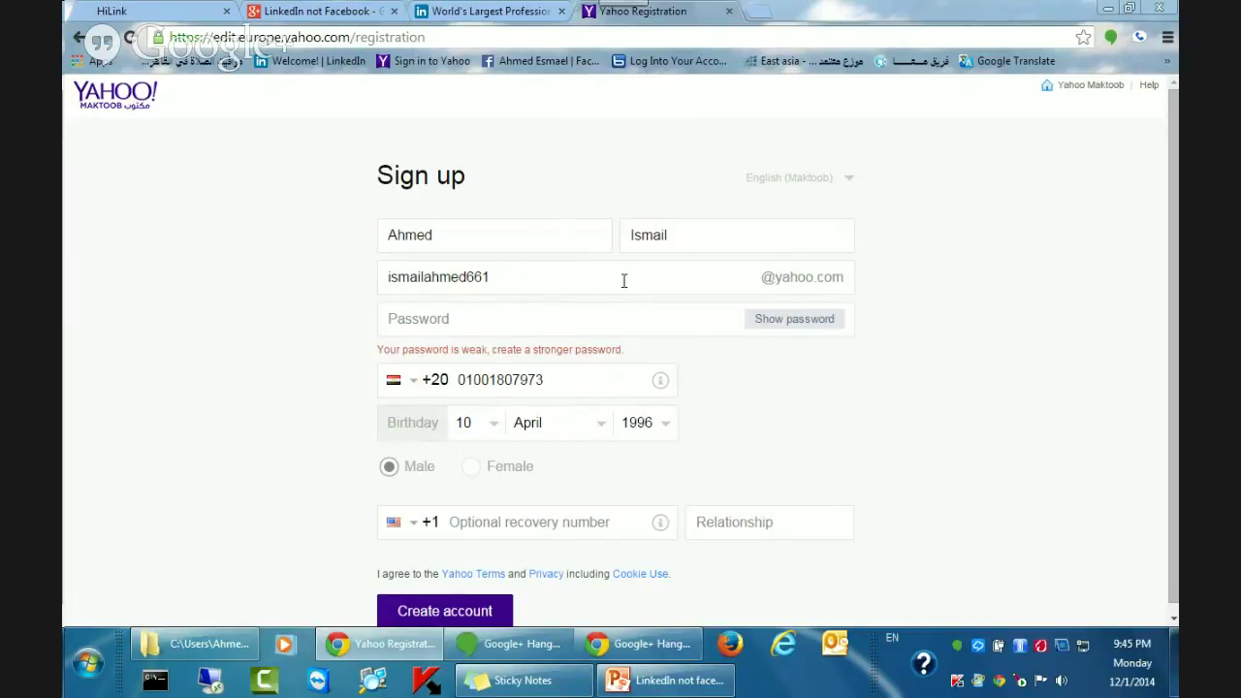
Clear the rejected password and type a new, longer password.
{"action": "left_click", "coordinate": [436, 323]}
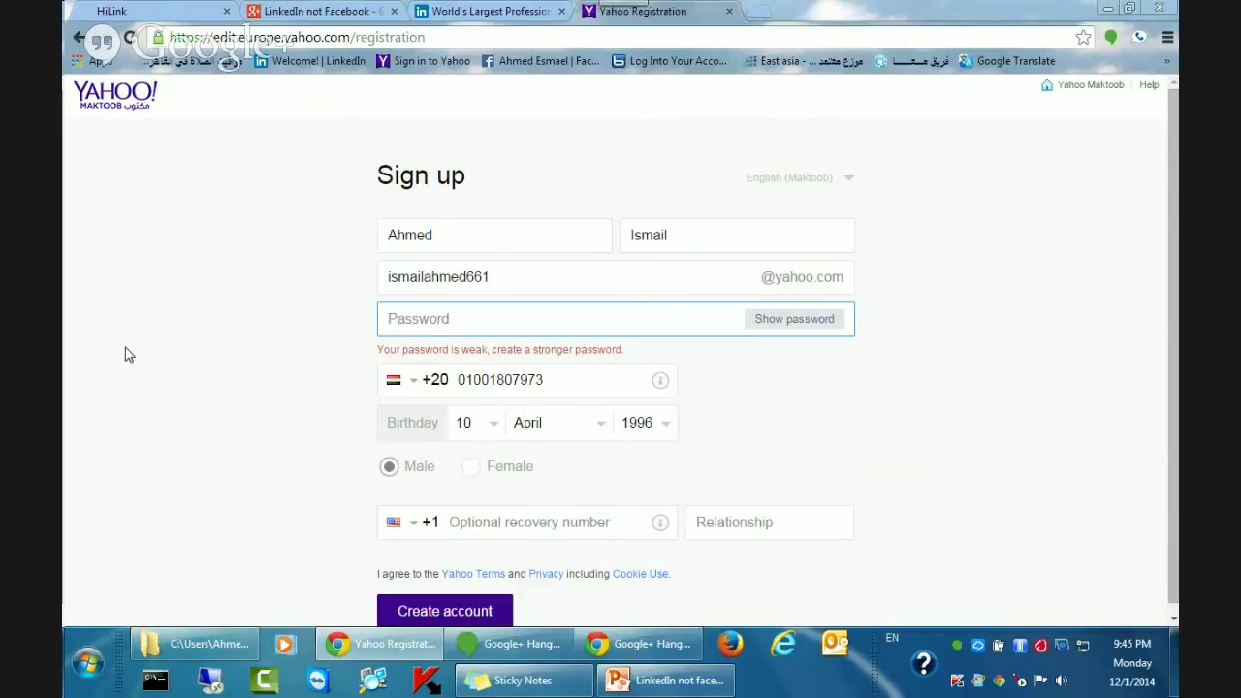
{"action": "type", "text": "•••••"}
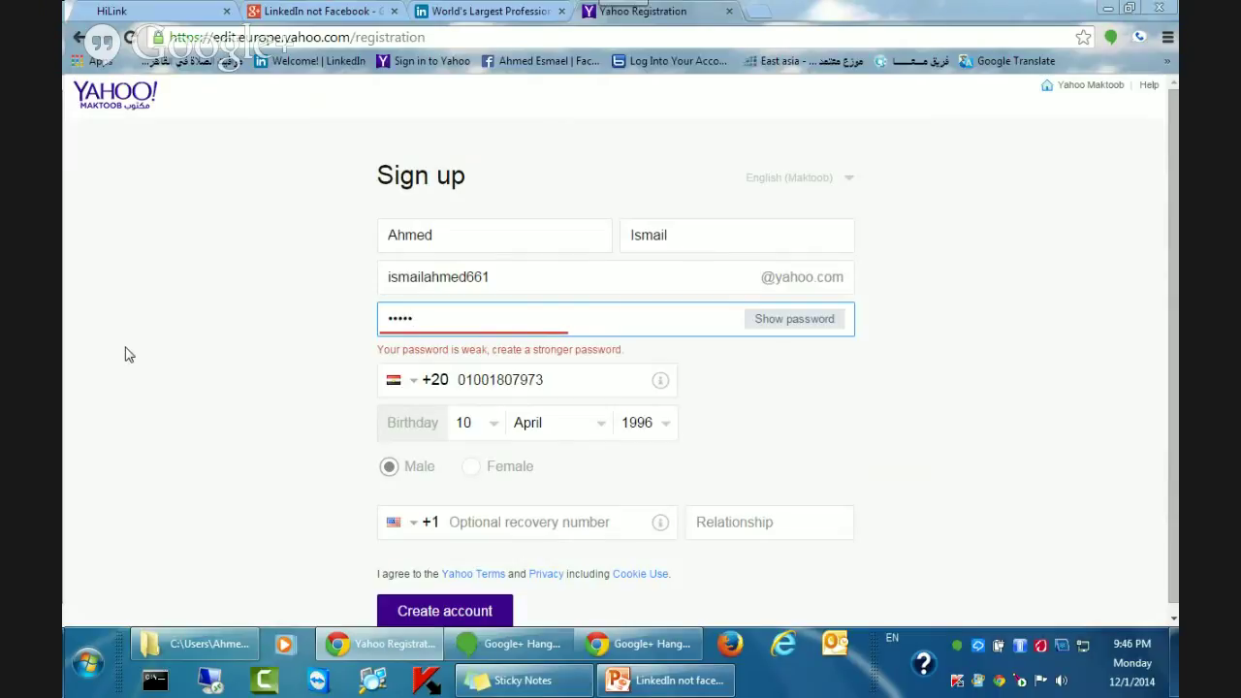
{"action": "type", "text": "••"}
{"action": "key", "text": "BackSpace"}
{"action": "key", "text": "BackSpace"}
{"action": "key", "text": "BackSpace"}
{"action": "key", "text": "BackSpace"}
{"action": "key", "text": "BackSpace"}
{"action": "key", "text": "BackSpace"}
{"action": "key", "text": "BackSpace"}
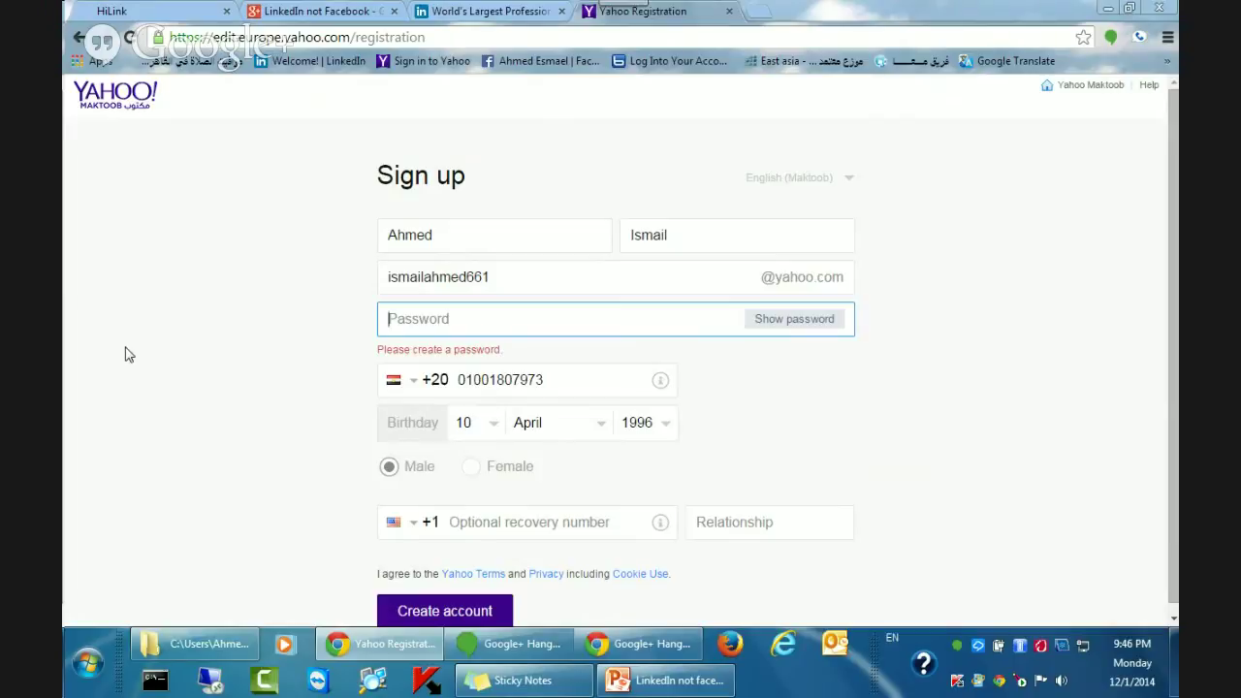
{"action": "type", "text": "•"}
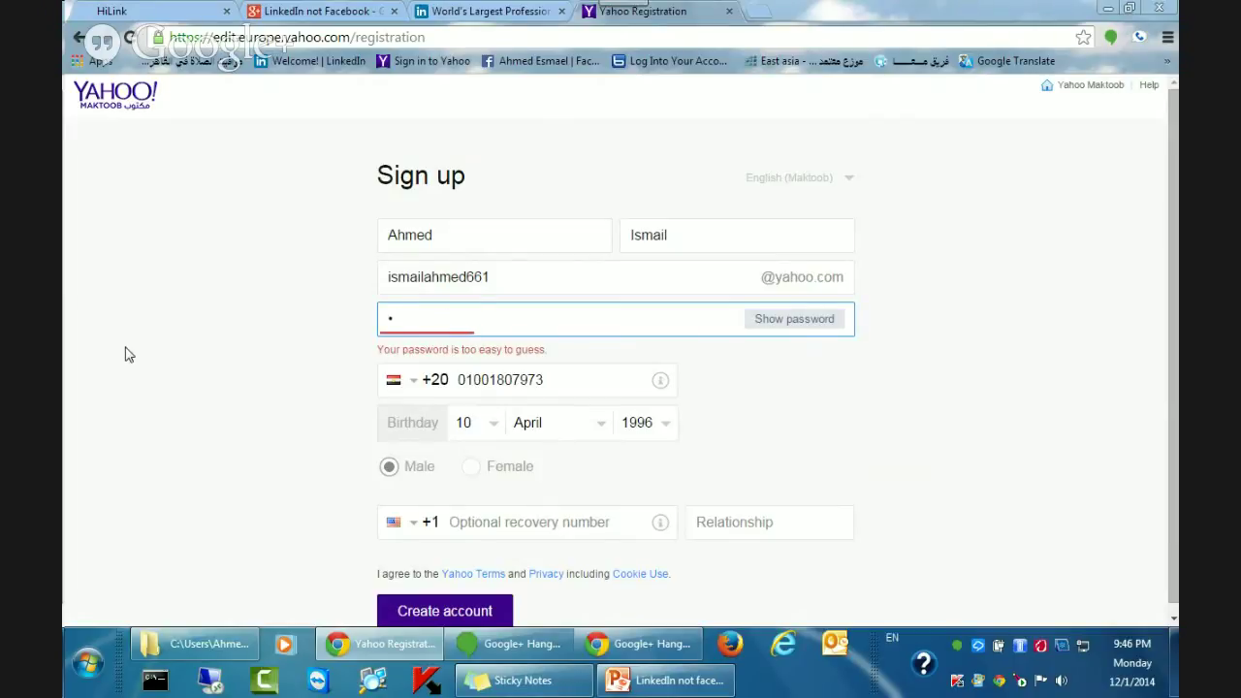
{"action": "key", "text": "BackSpace"}
{"action": "type", "text": "••"}
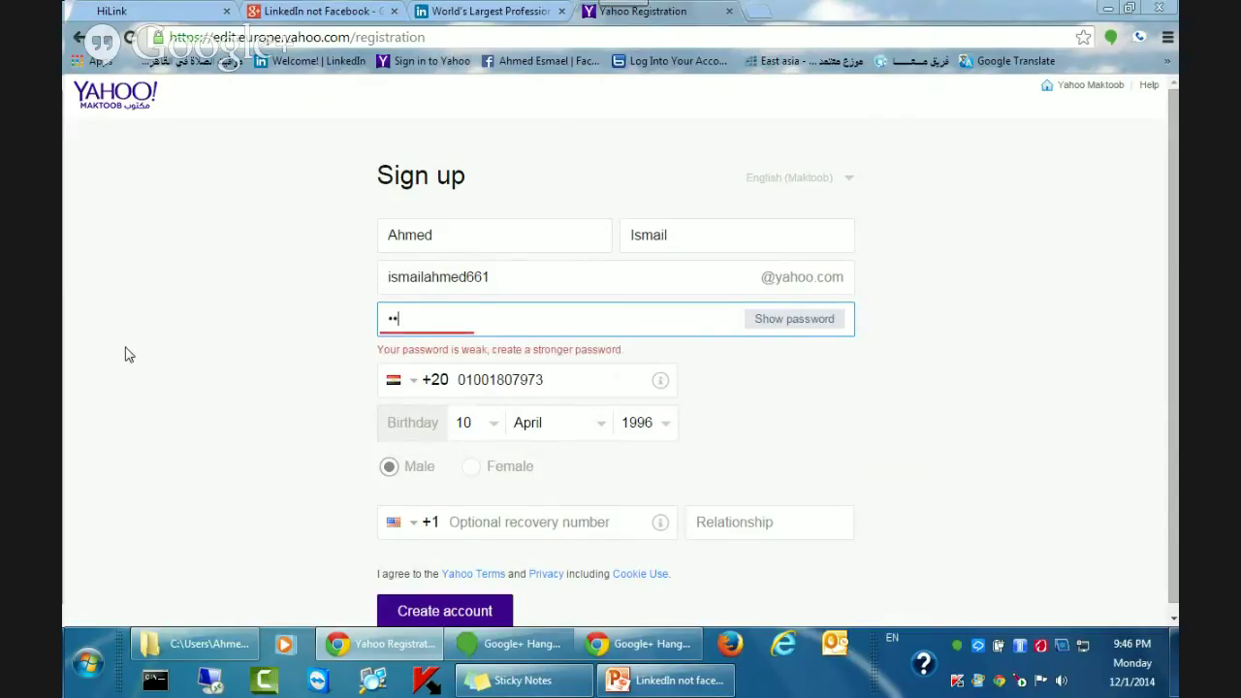
{"action": "type", "text": "•••••••"}
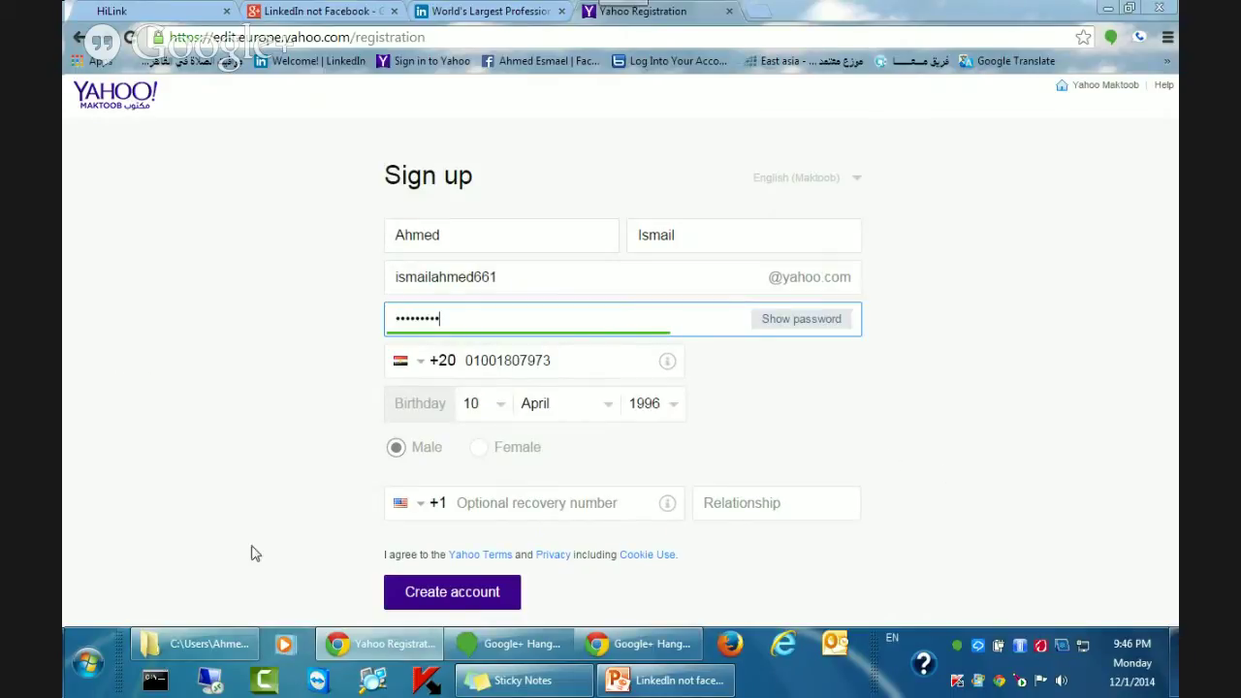
Resubmit the sign-up form with the stronger password to reach the Verification page.
{"action": "left_click", "coordinate": [441, 603]}
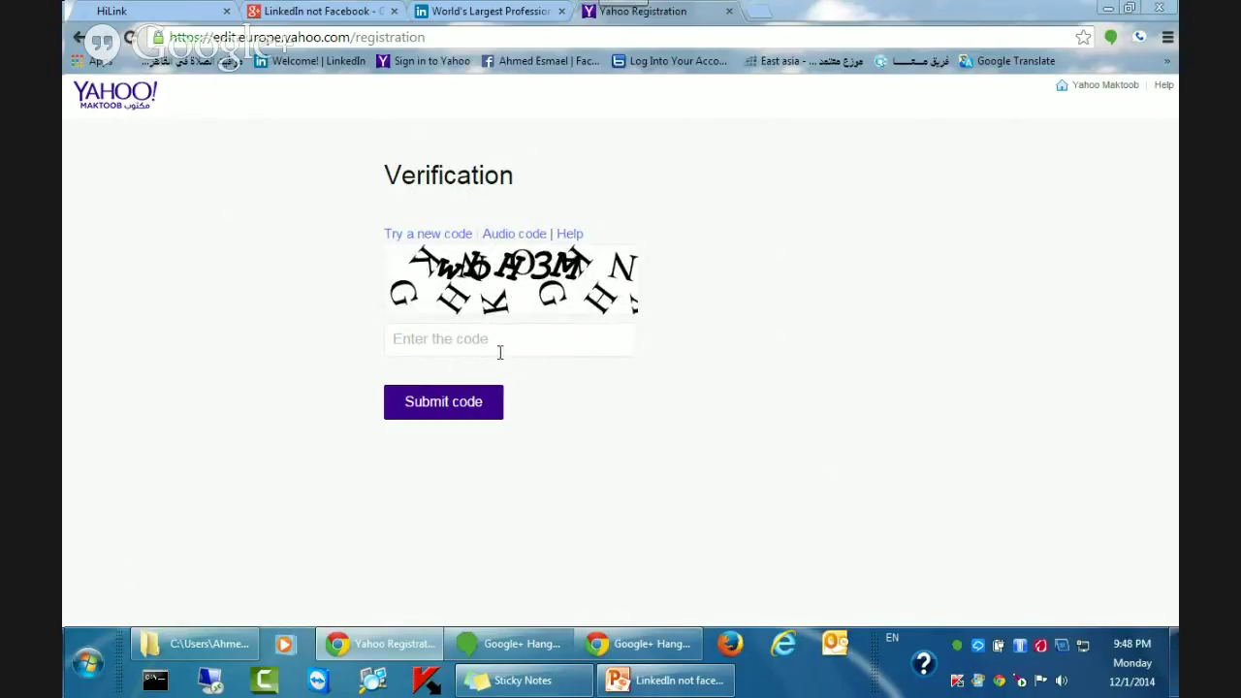
Type the displayed captcha code into the verification field and submit it.
{"action": "left_click", "coordinate": [437, 340]}
{"action": "left_click", "coordinate": [391, 339]}
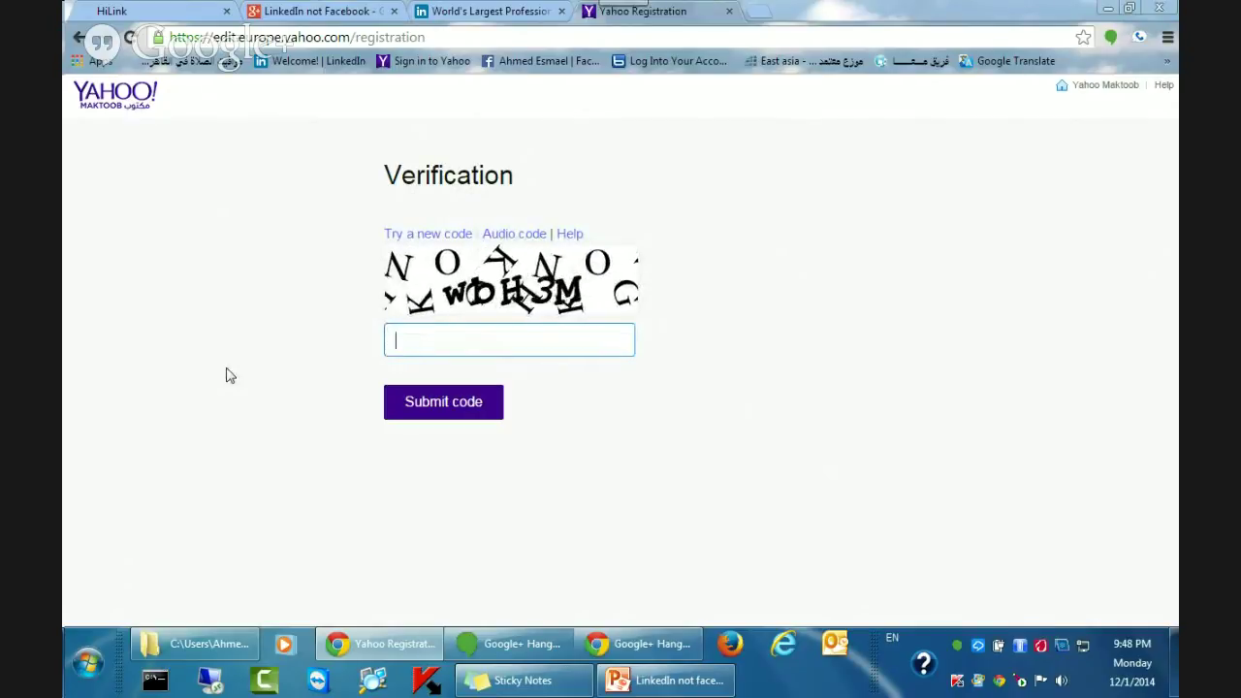
{"action": "type", "text": "wb"}
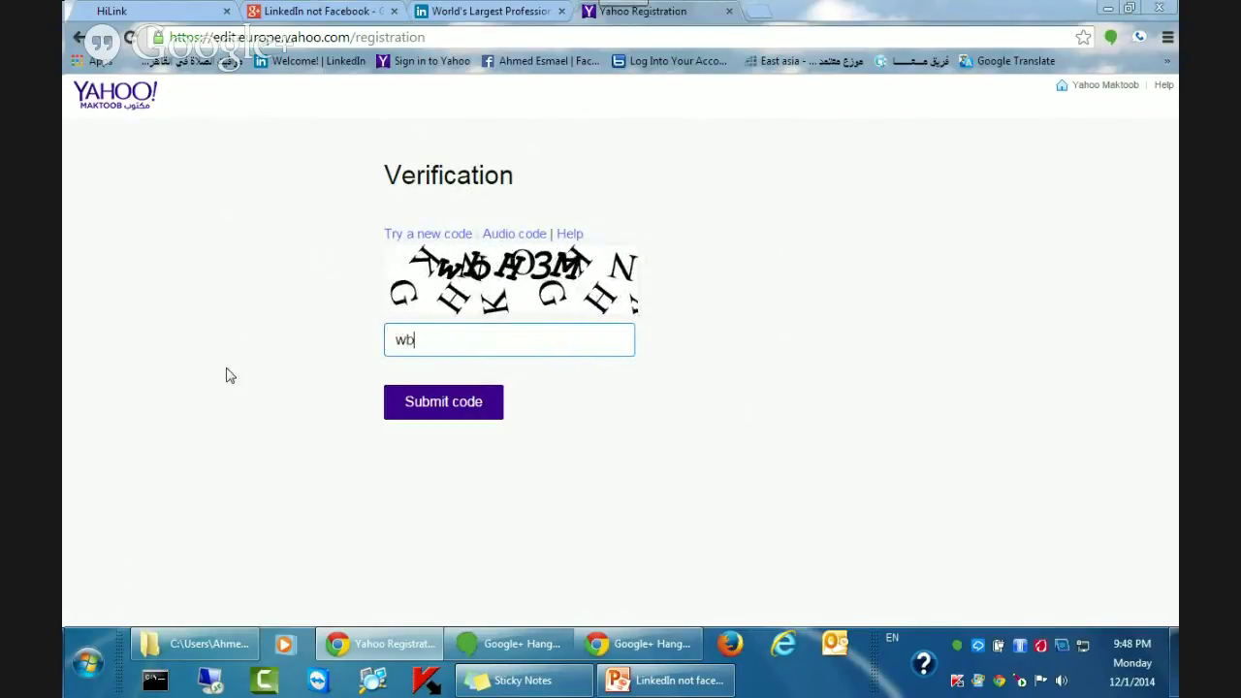
{"action": "type", "text": "H"}
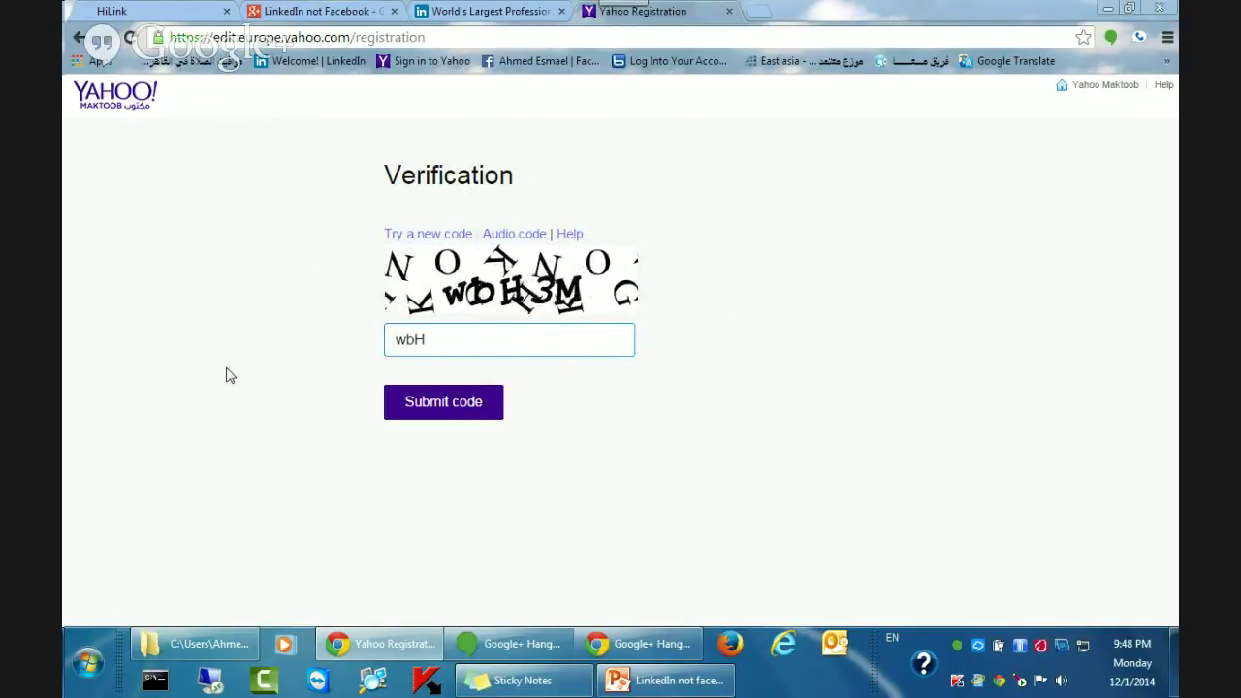
{"action": "type", "text": "3M"}
{"action": "left_click", "coordinate": [444, 403]}
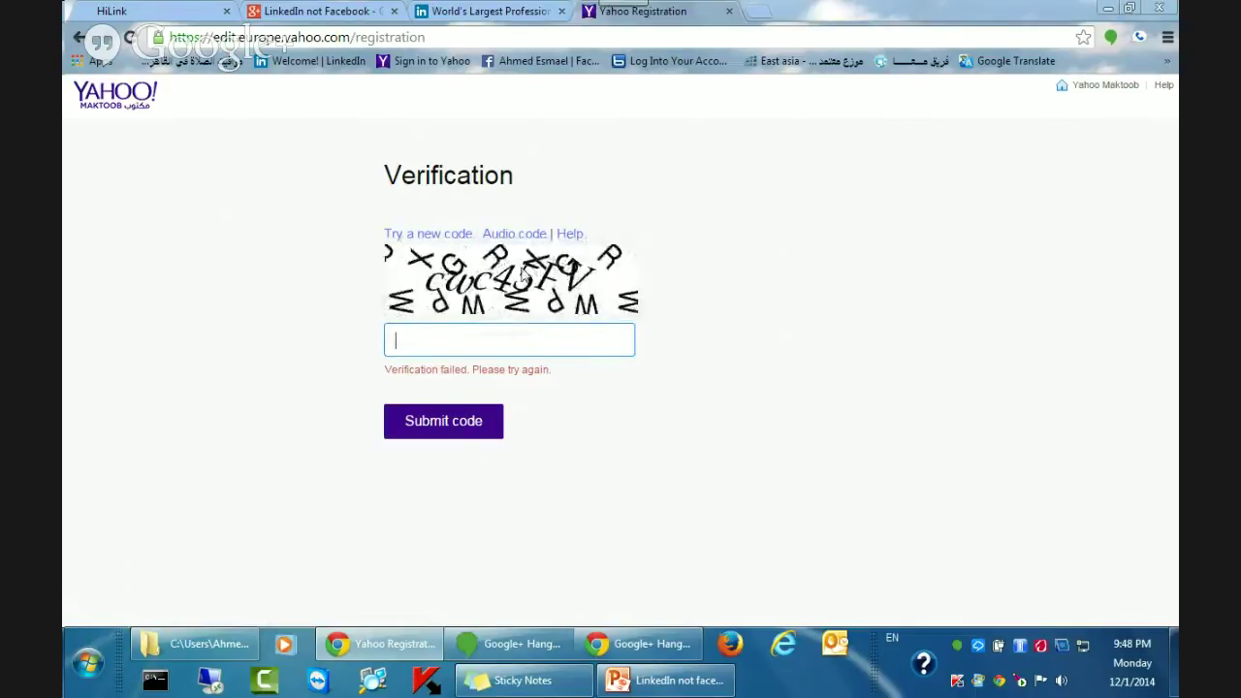
Type the new captcha code, fixing its last characters, and submit it.
{"action": "type", "text": "c"}
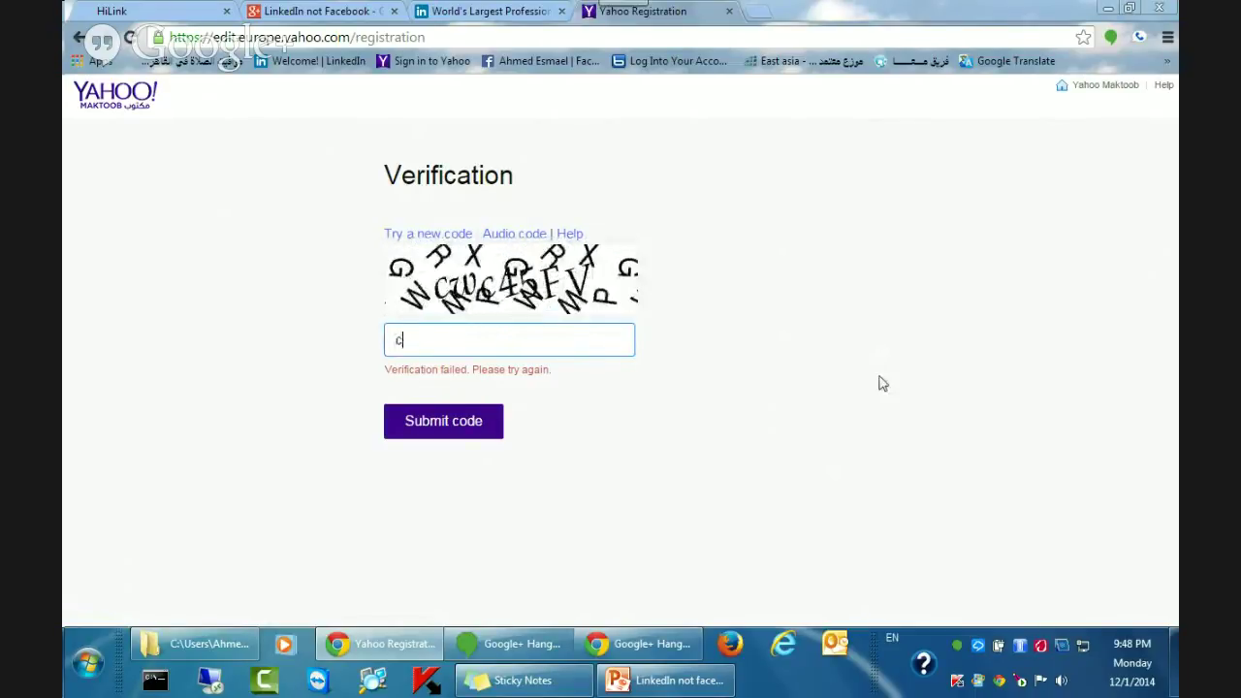
{"action": "type", "text": "w"}
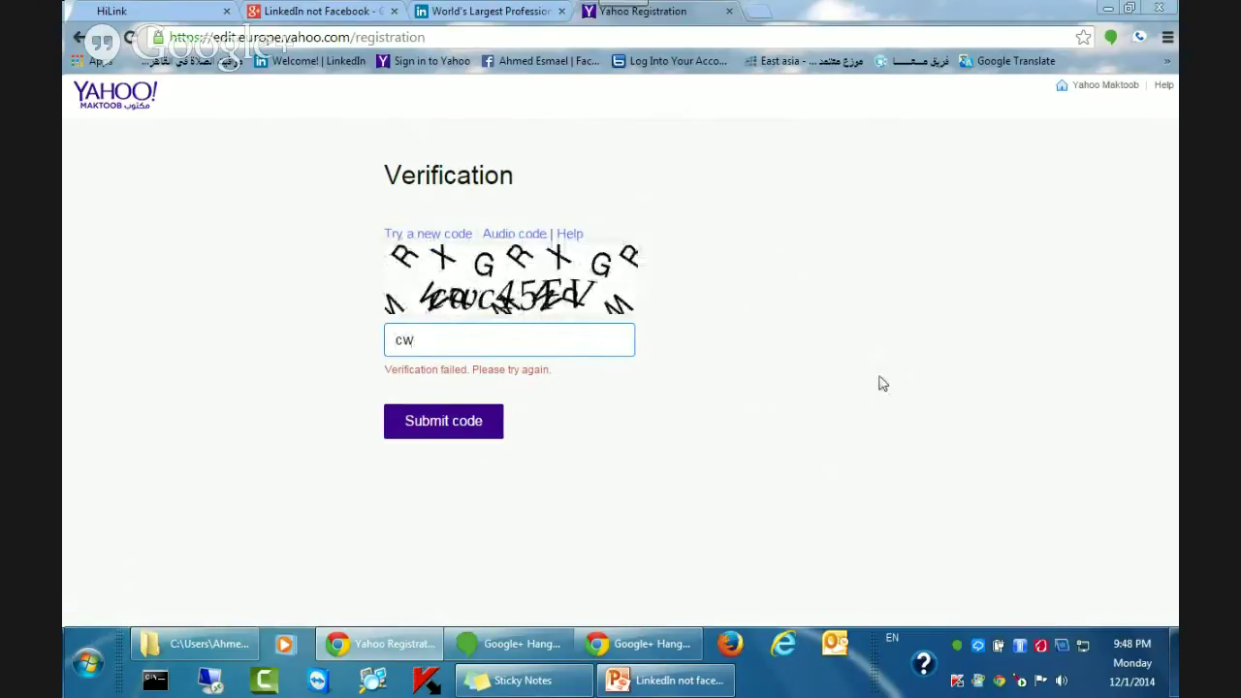
{"action": "type", "text": "c4"}
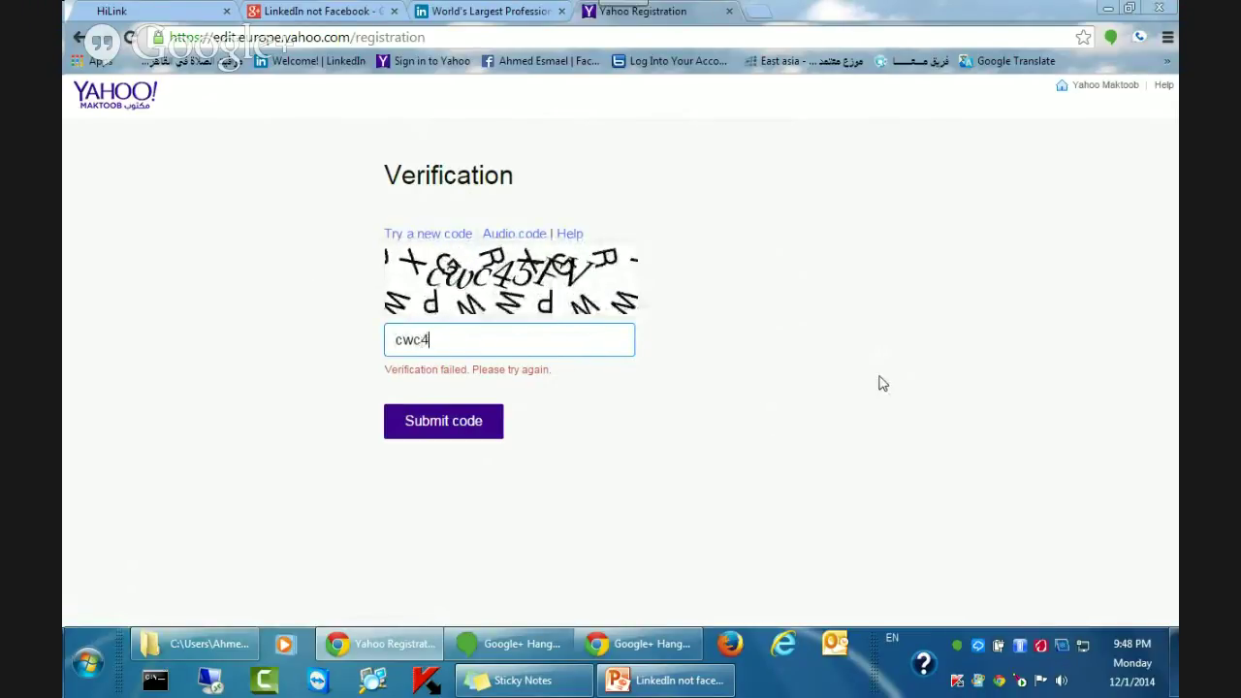
{"action": "type", "text": "5"}
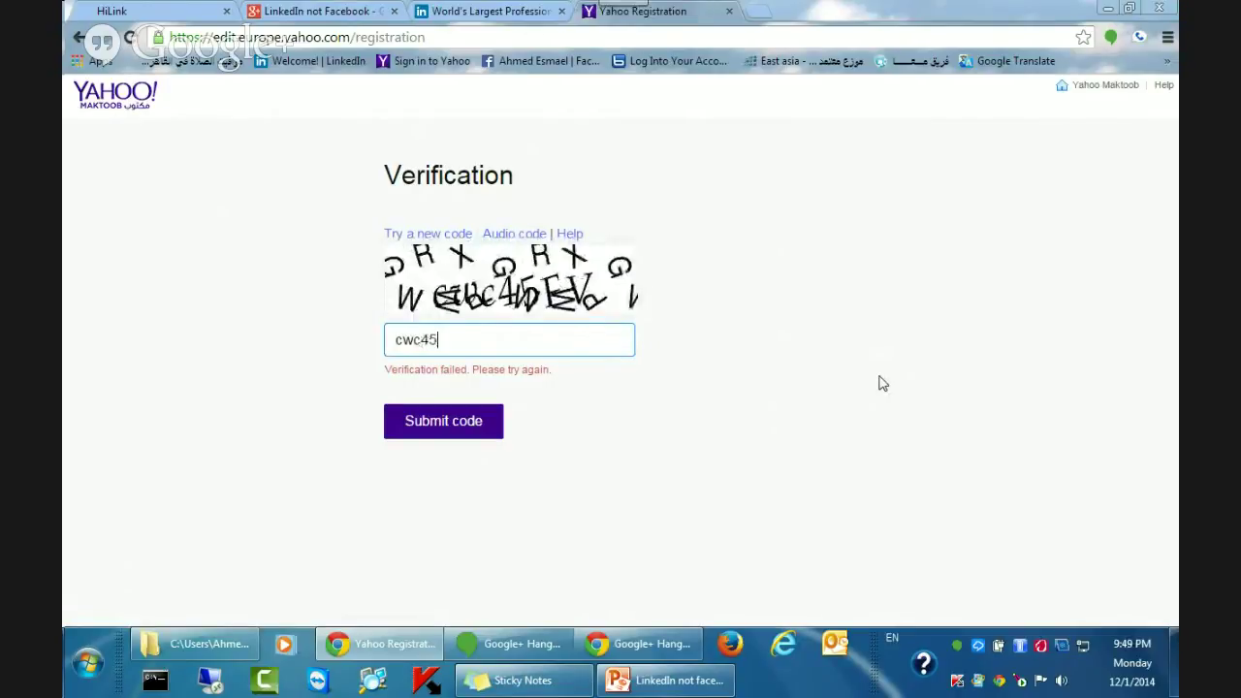
{"action": "type", "text": "f"}
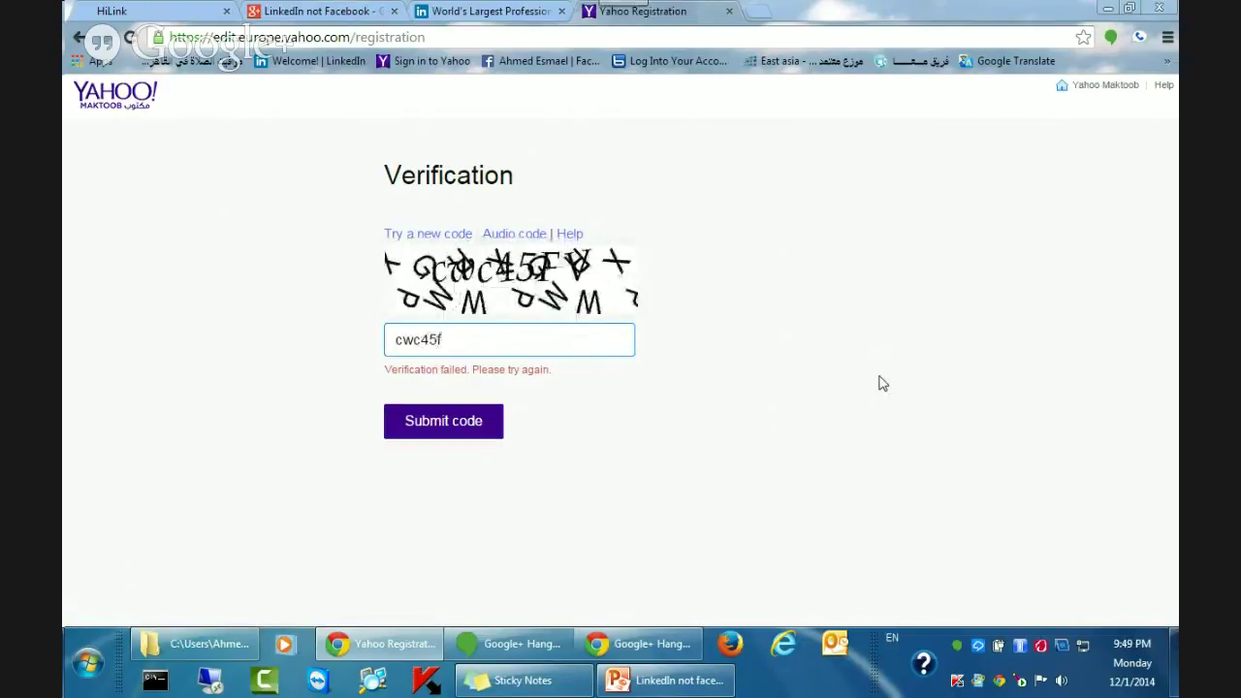
{"action": "key", "text": "BackSpace"}
{"action": "type", "text": "F"}
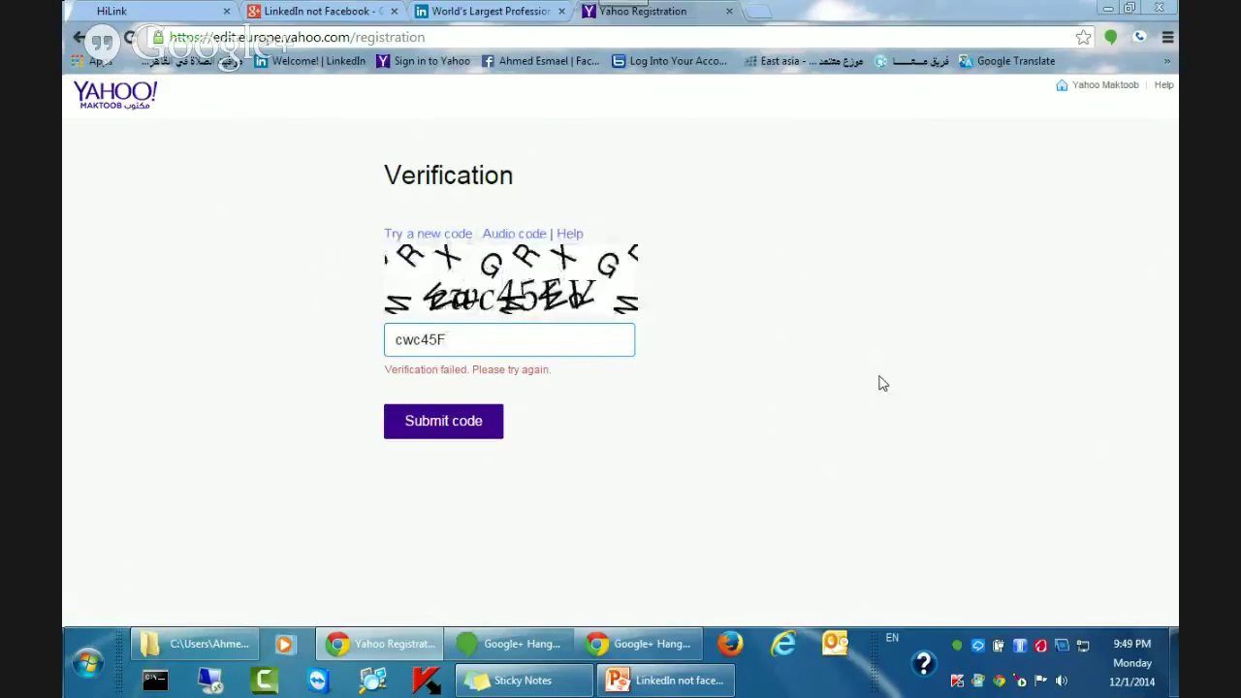
{"action": "type", "text": "v"}
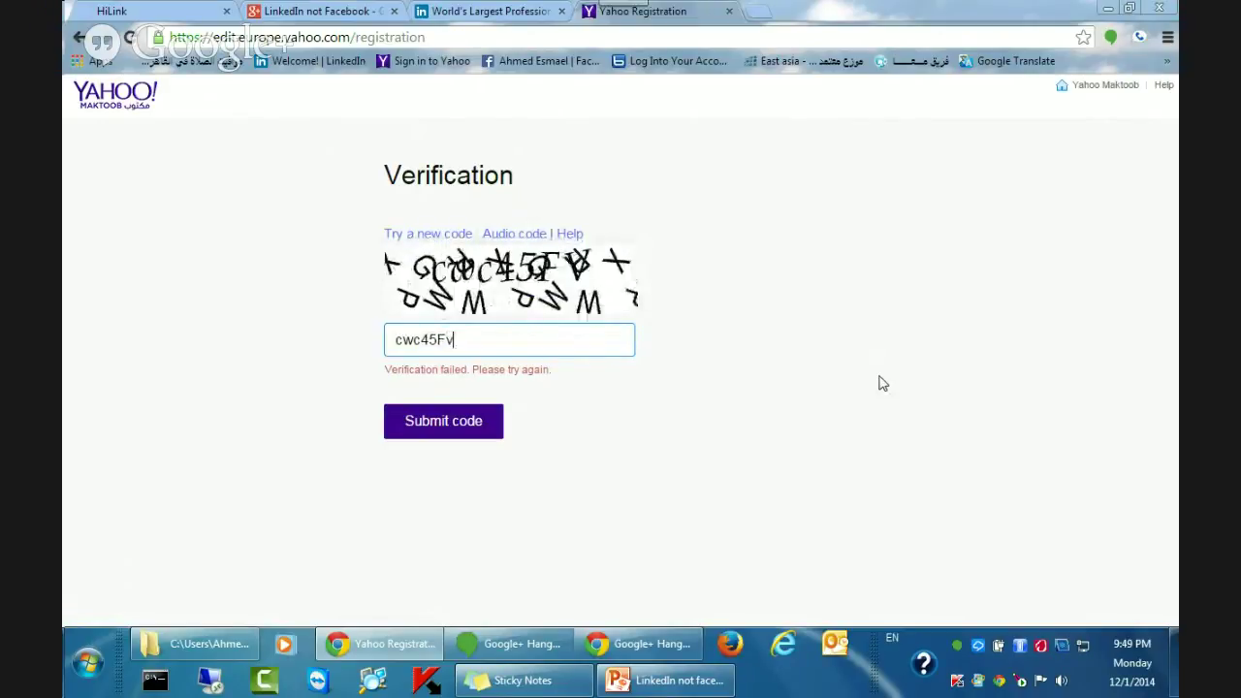
{"action": "key", "text": "BackSpace"}
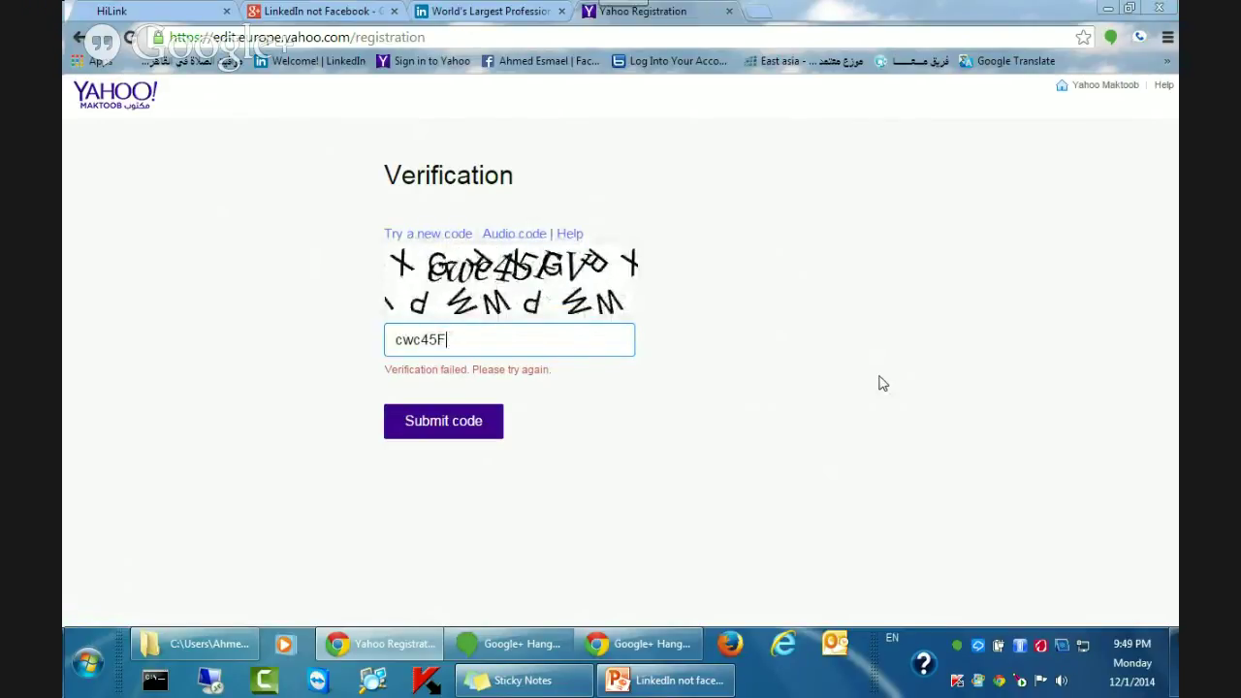
{"action": "type", "text": "V"}
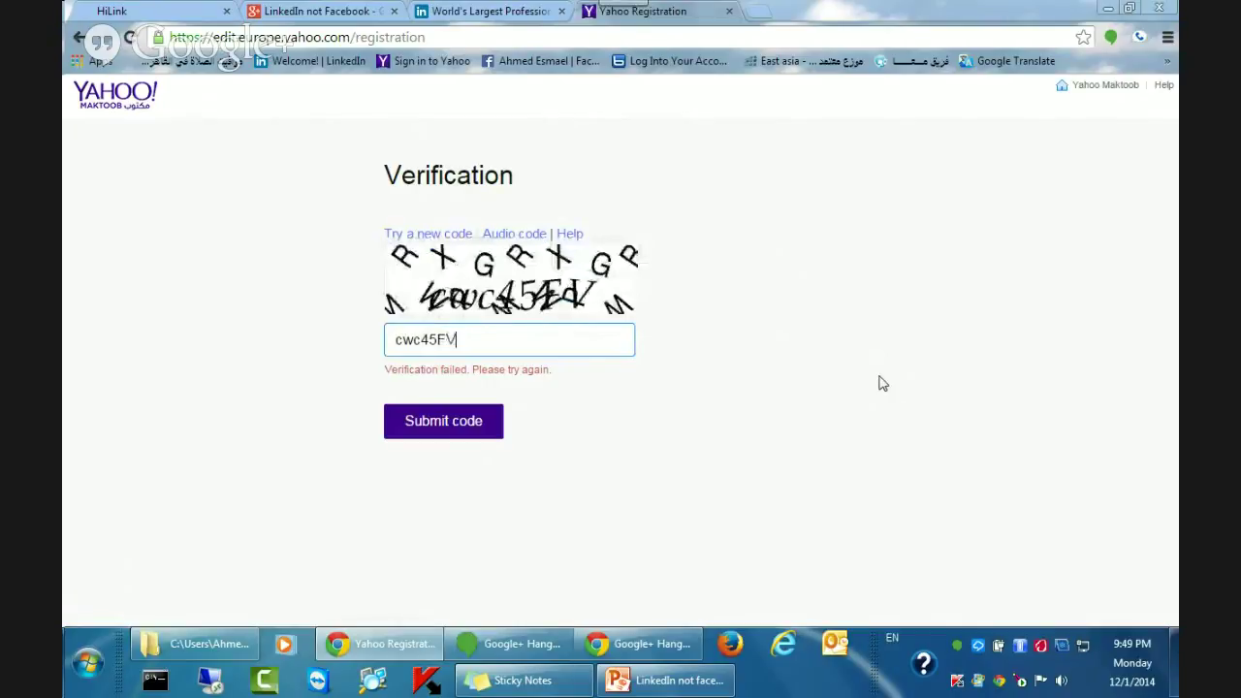
{"action": "left_click", "coordinate": [460, 432]}
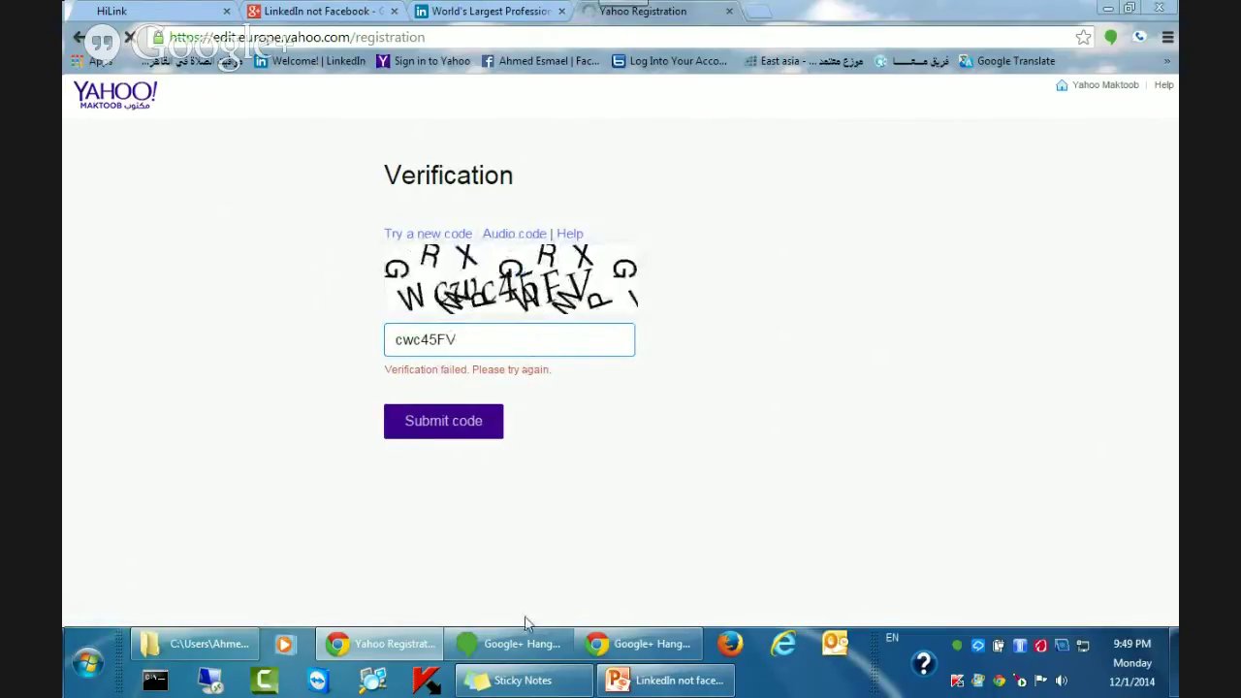
Raise the Google+ Hangouts broadcast window from the taskbar, then minimise it to reveal Yahoo Mail.
{"action": "mouse_move", "coordinate": [517, 650]}
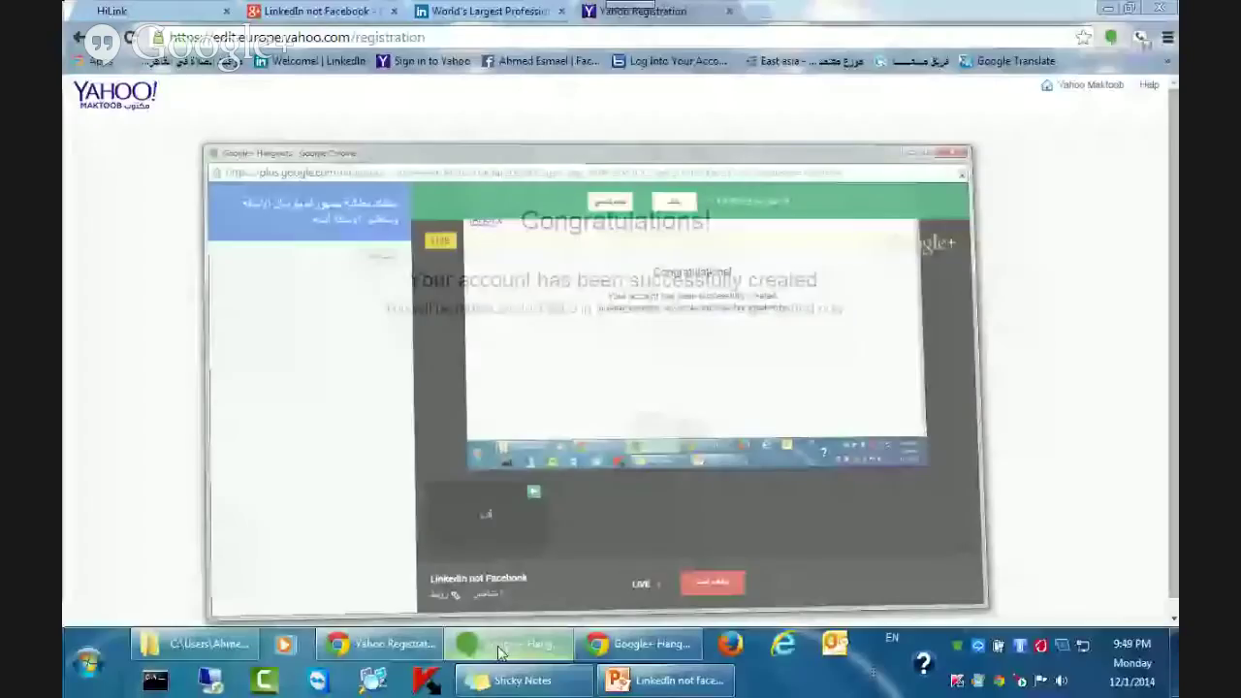
{"action": "left_click", "coordinate": [502, 648]}
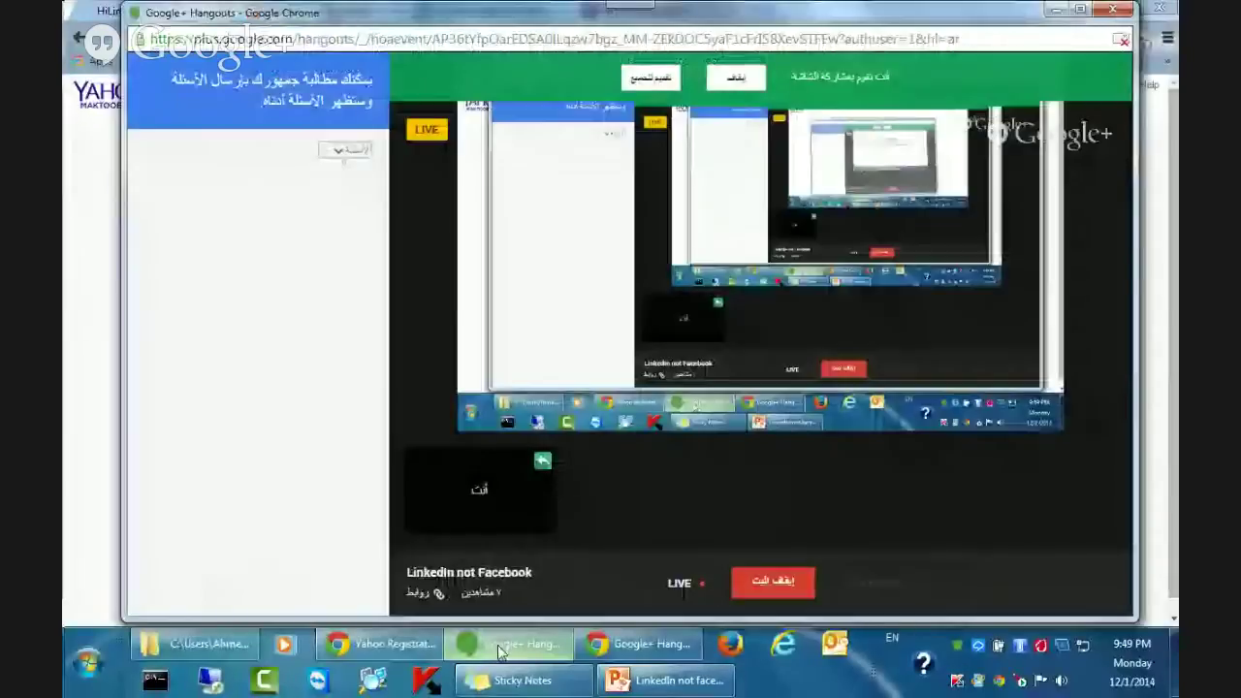
{"action": "left_click", "coordinate": [502, 648]}
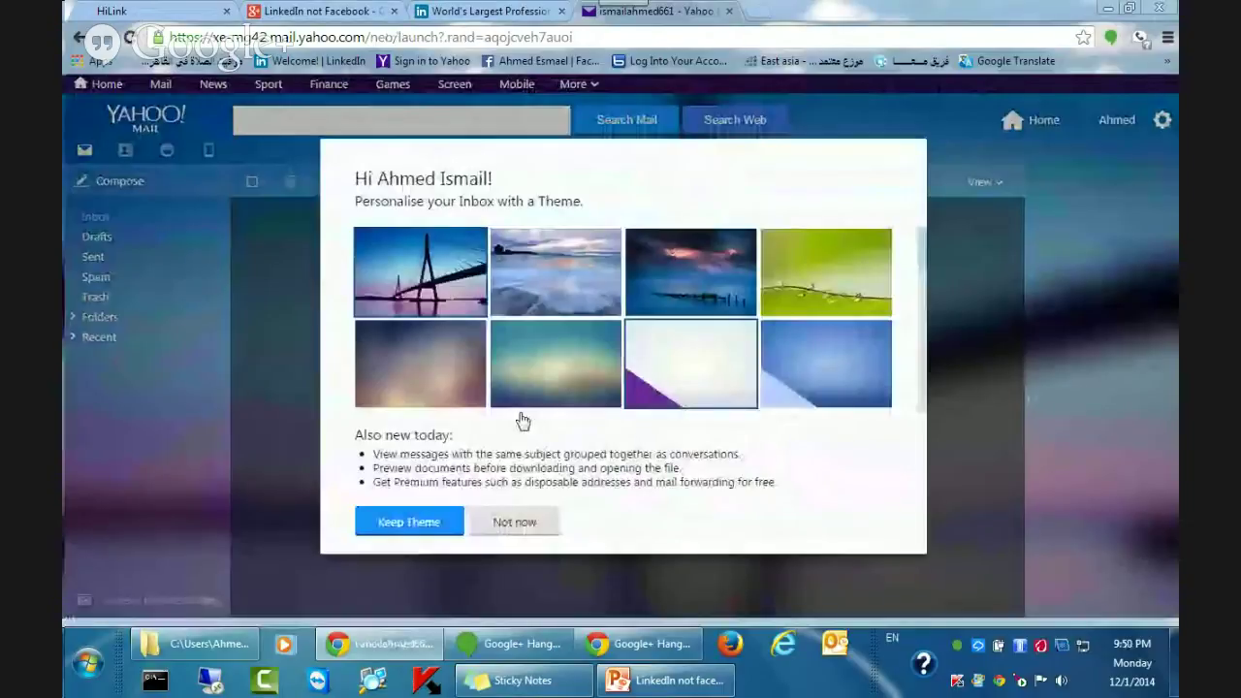
Apply and keep the white-and-purple inbox theme, then switch to the LinkedIn tab.
{"action": "left_click", "coordinate": [704, 380]}
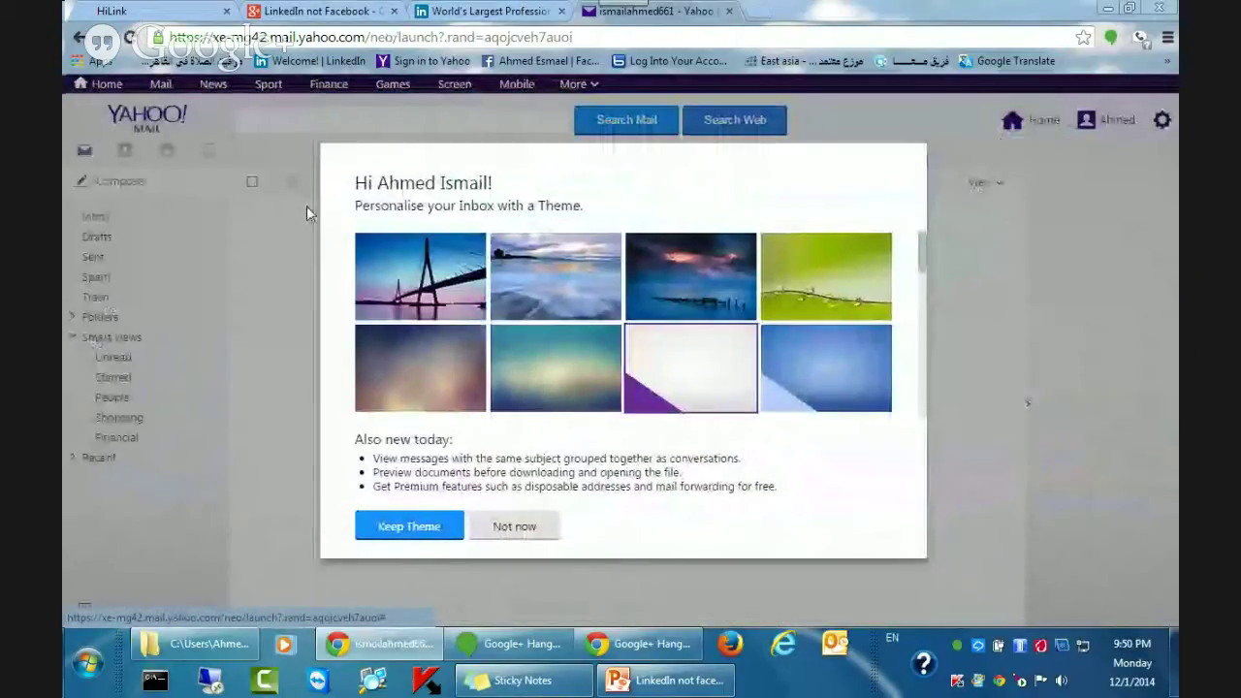
{"action": "left_click", "coordinate": [406, 528]}
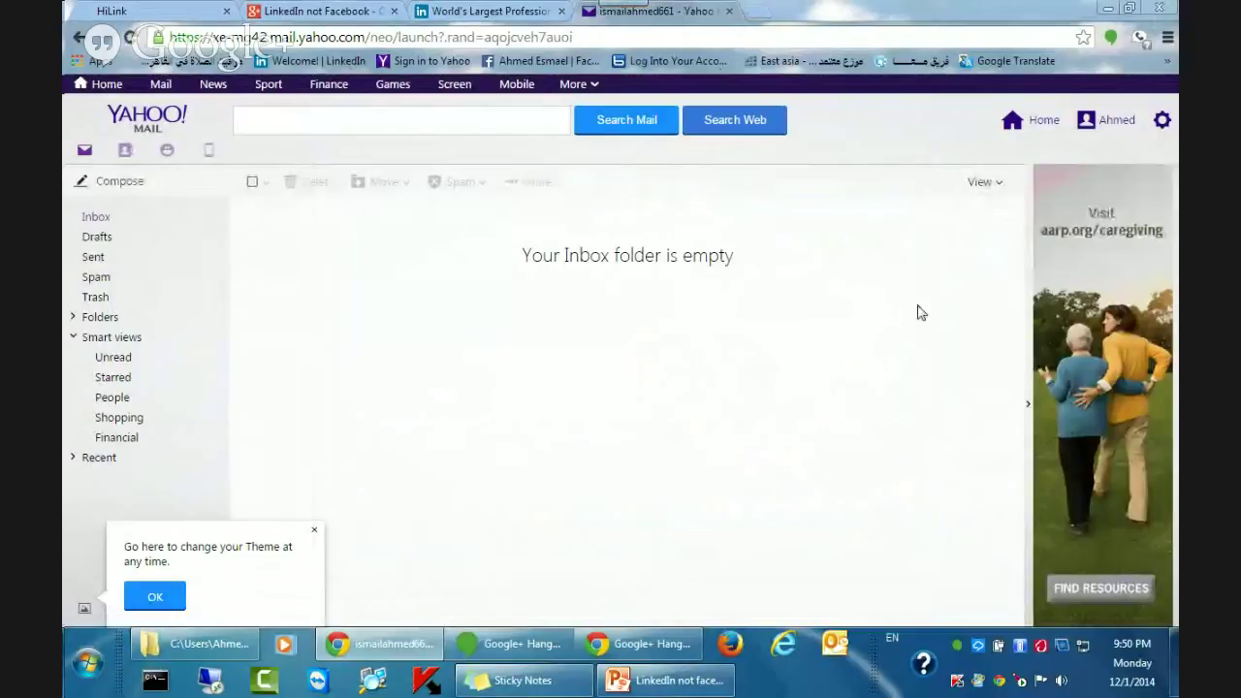
{"action": "mouse_move", "coordinate": [1104, 123]}
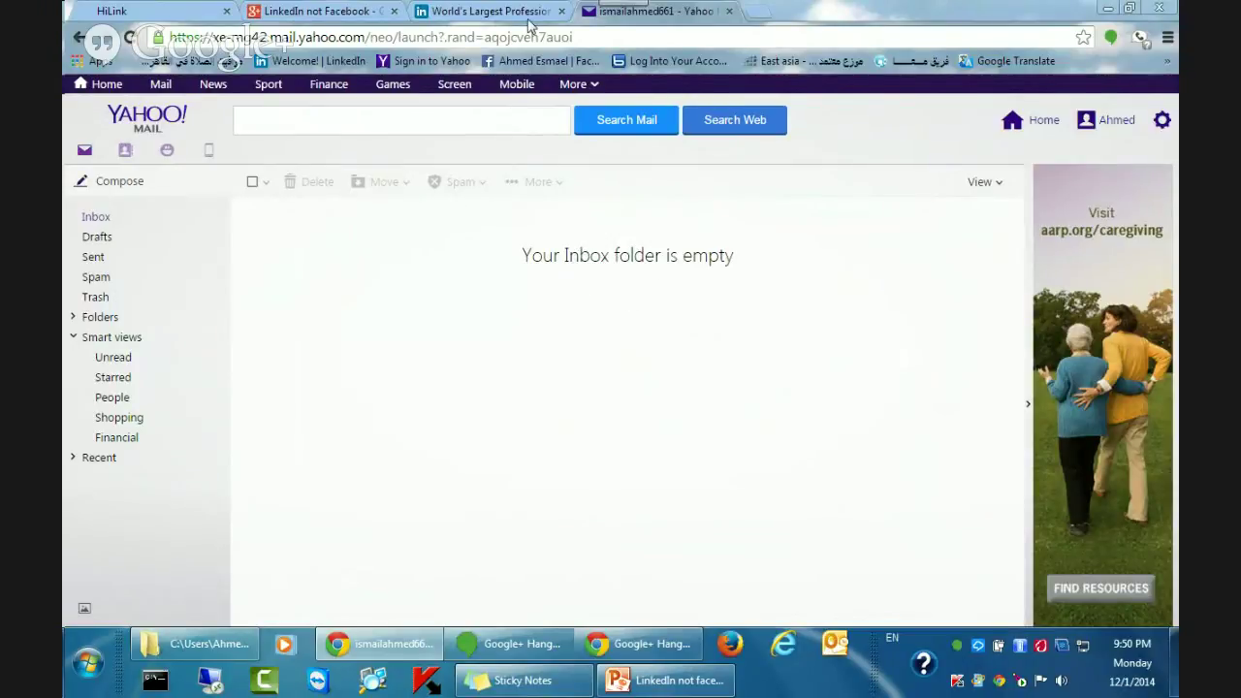
{"action": "left_click", "coordinate": [472, 10]}
Click through the LinkedIn sign-up fields and start entering the new Yahoo address, correcting with Backspace.
{"action": "left_click", "coordinate": [846, 321]}
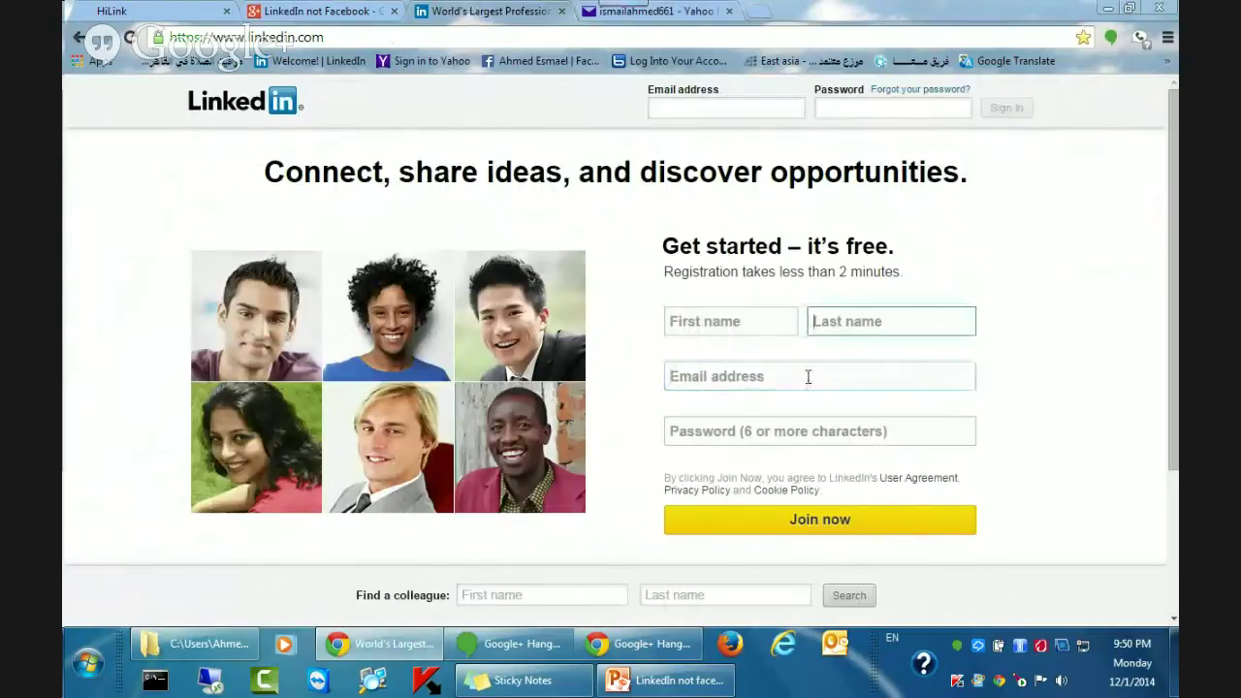
{"action": "left_click", "coordinate": [800, 377]}
{"action": "left_click", "coordinate": [775, 433]}
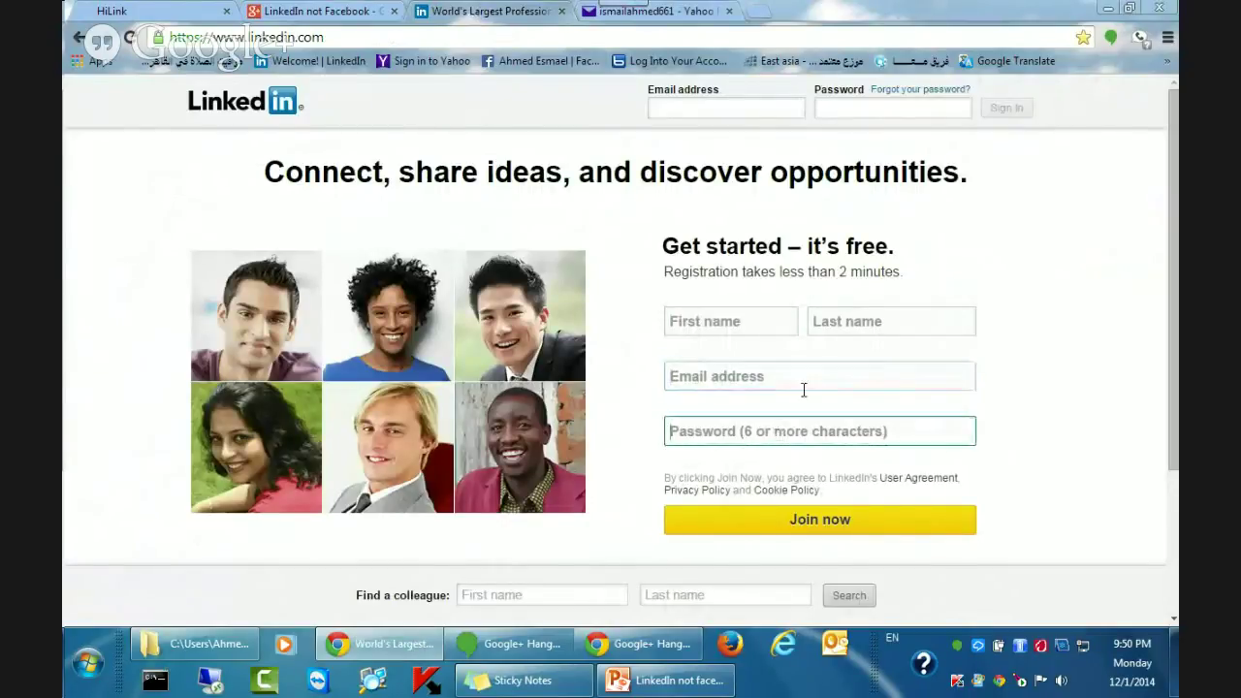
{"action": "left_click", "coordinate": [733, 333]}
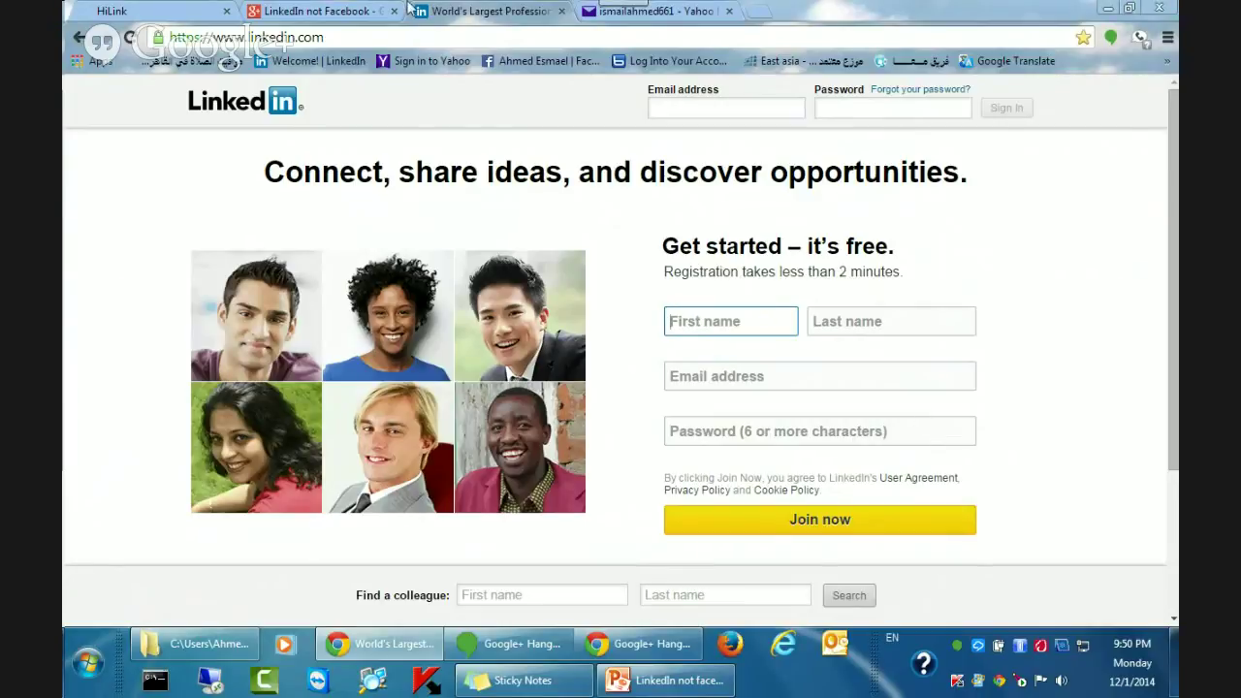
{"action": "left_click", "coordinate": [730, 376]}
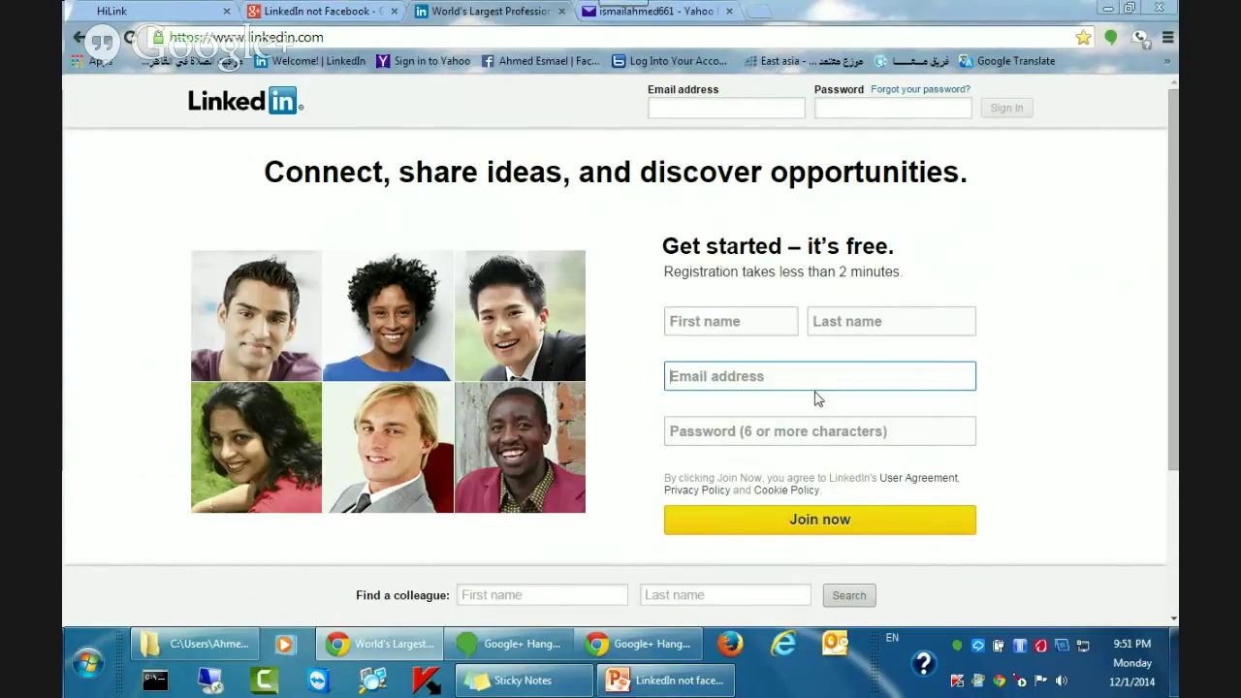
{"action": "type", "text": "i"}
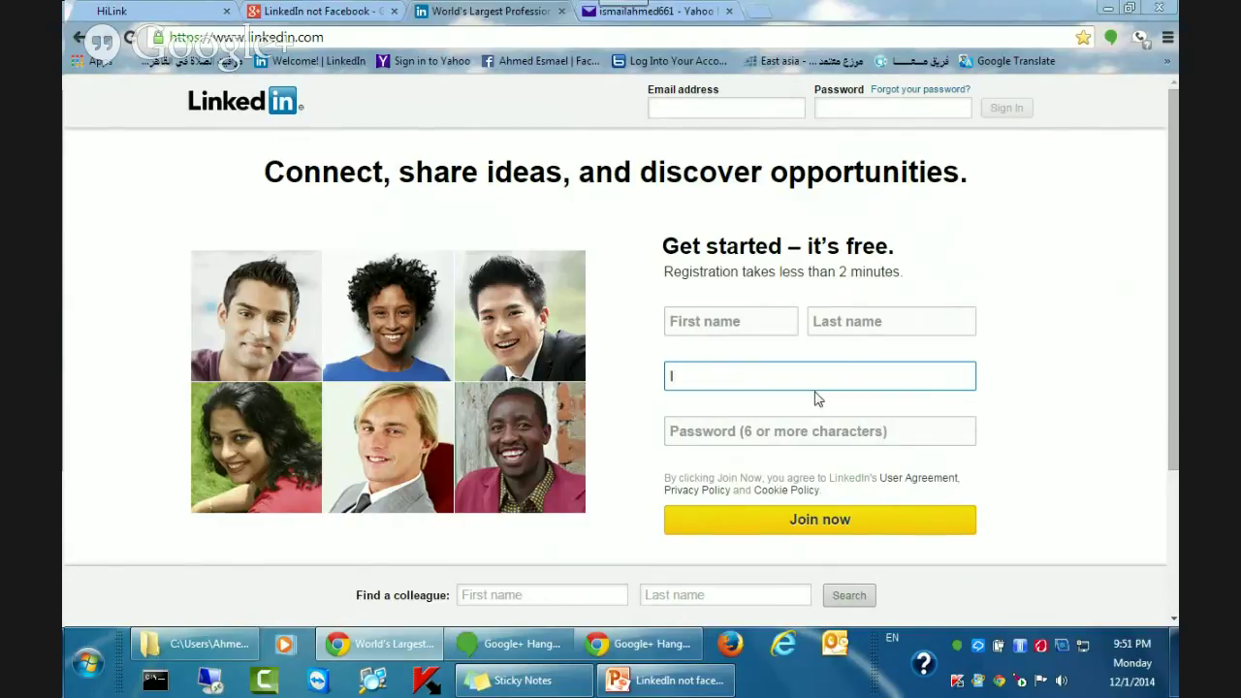
{"action": "type", "text": "s"}
{"action": "key", "text": "BackSpace"}
{"action": "key", "text": "BackSpace"}
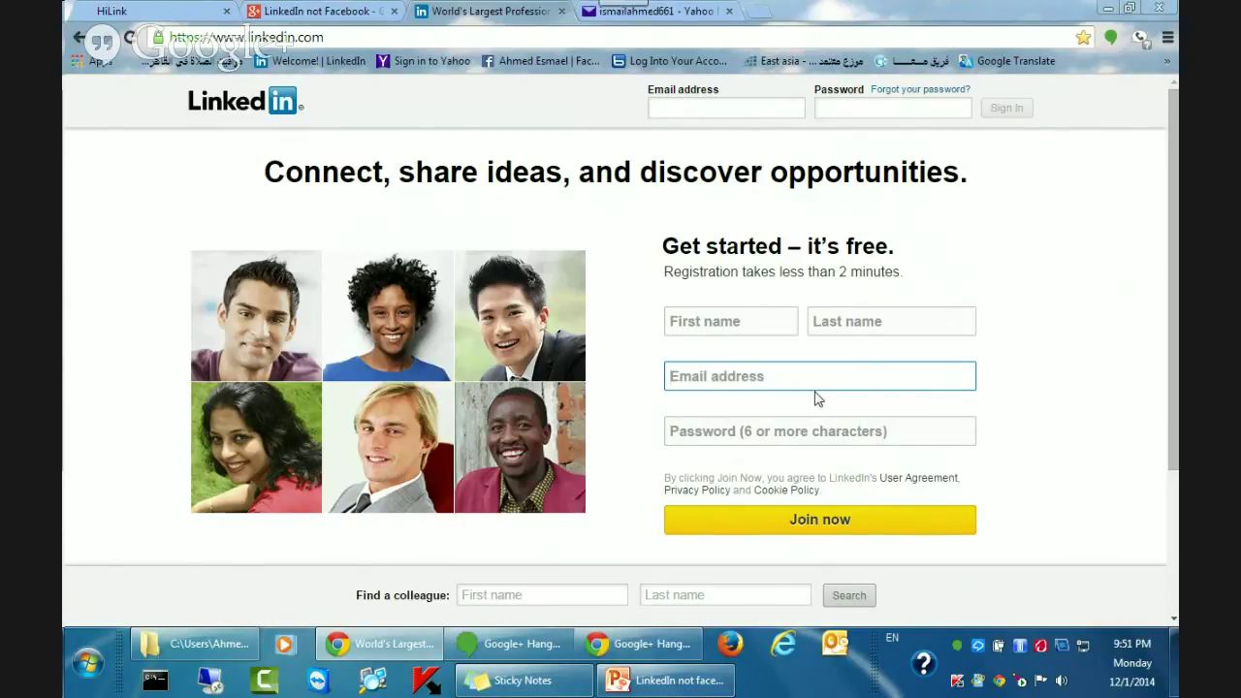
{"action": "type", "text": "is"}
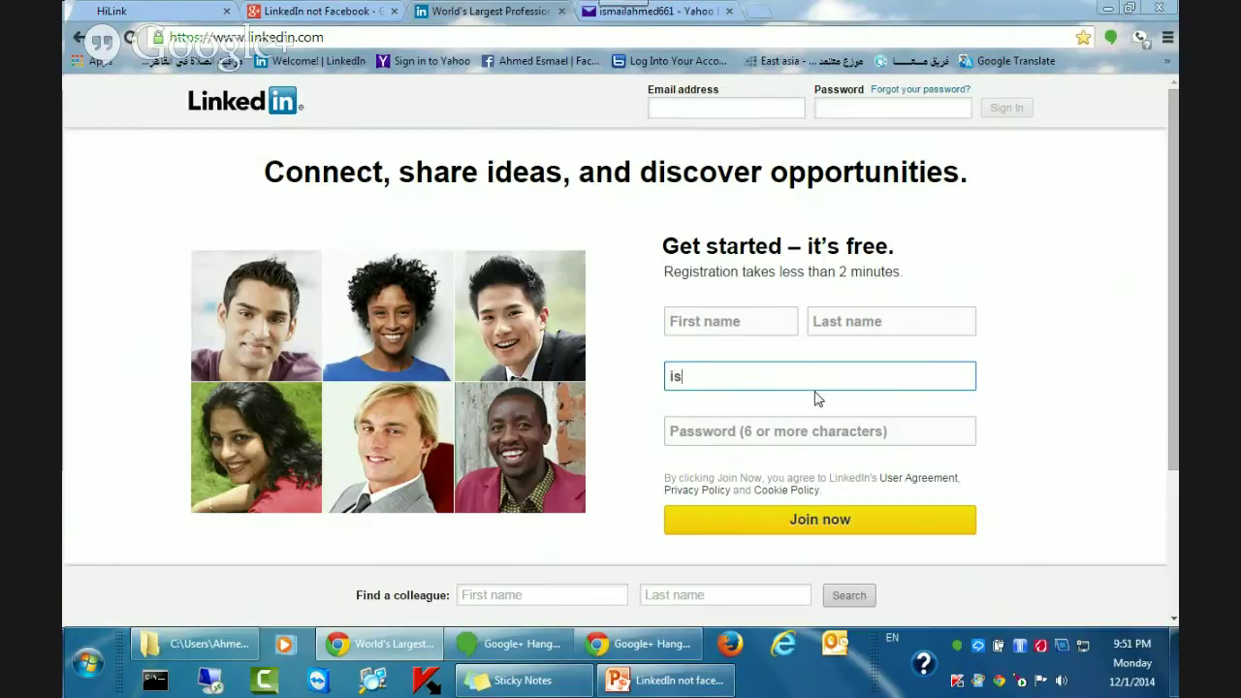